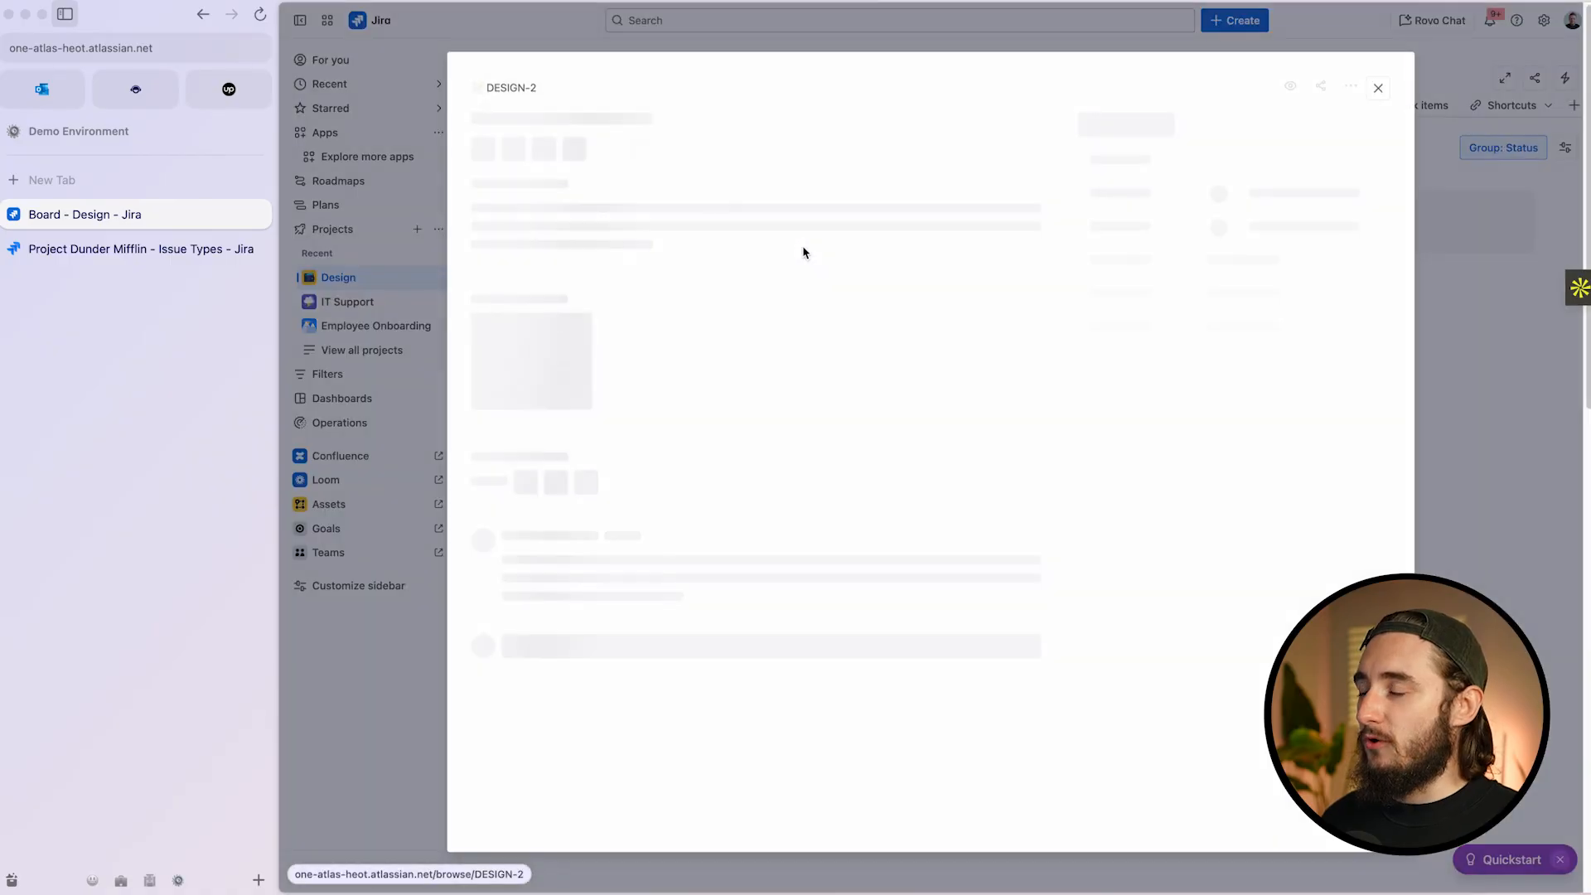
# Check the page load timings for the open DESIGN-2 work item and for the Design project's List view
pyautogui.click(210, 47)
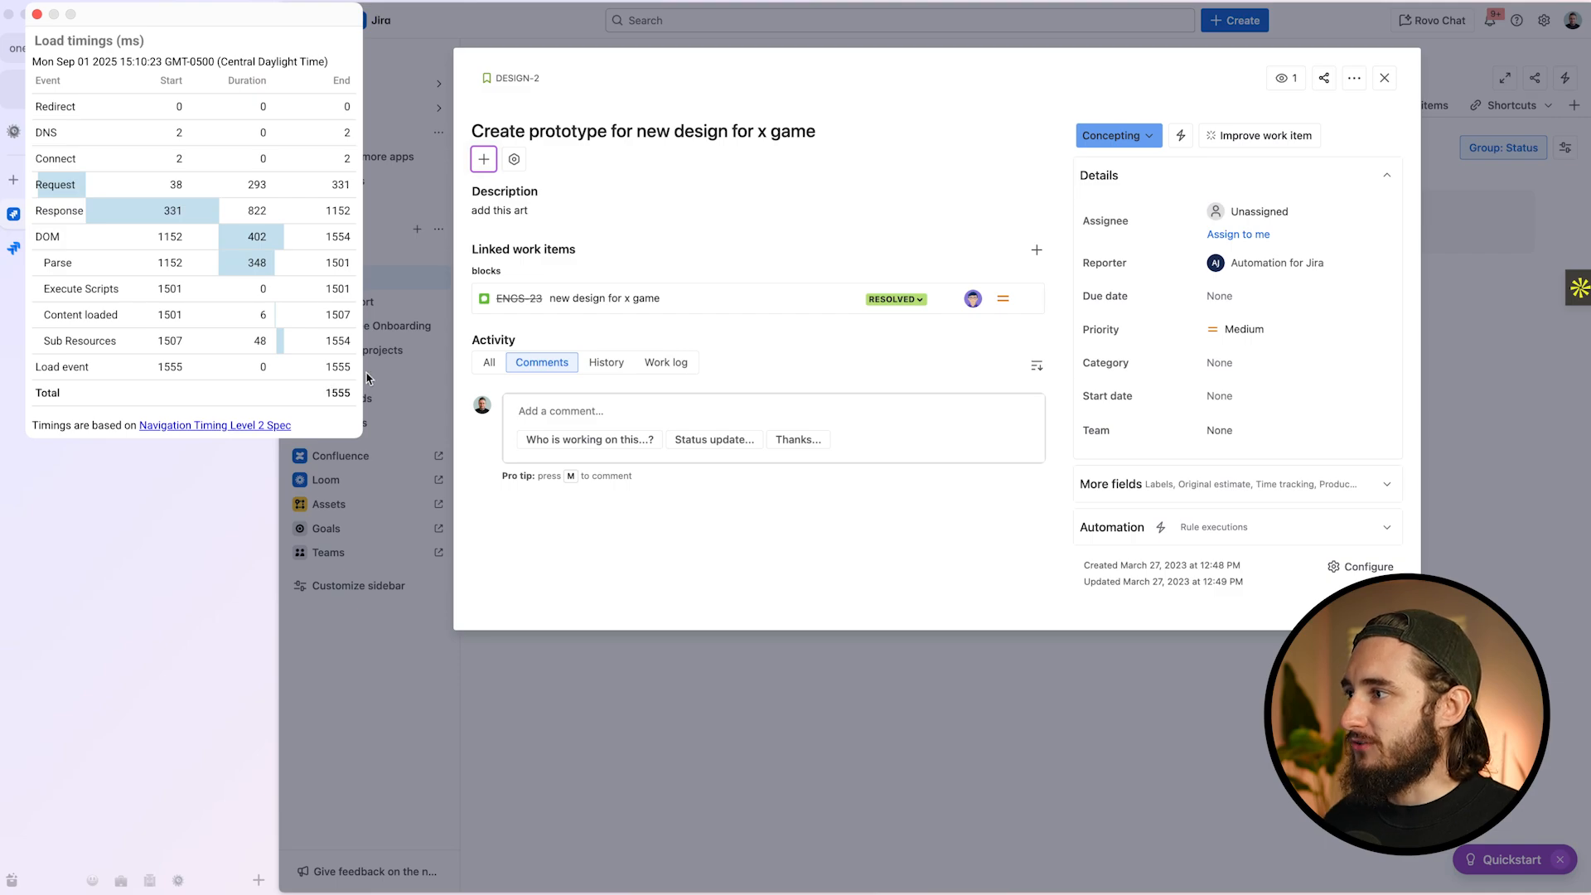
pyautogui.click(209, 48)
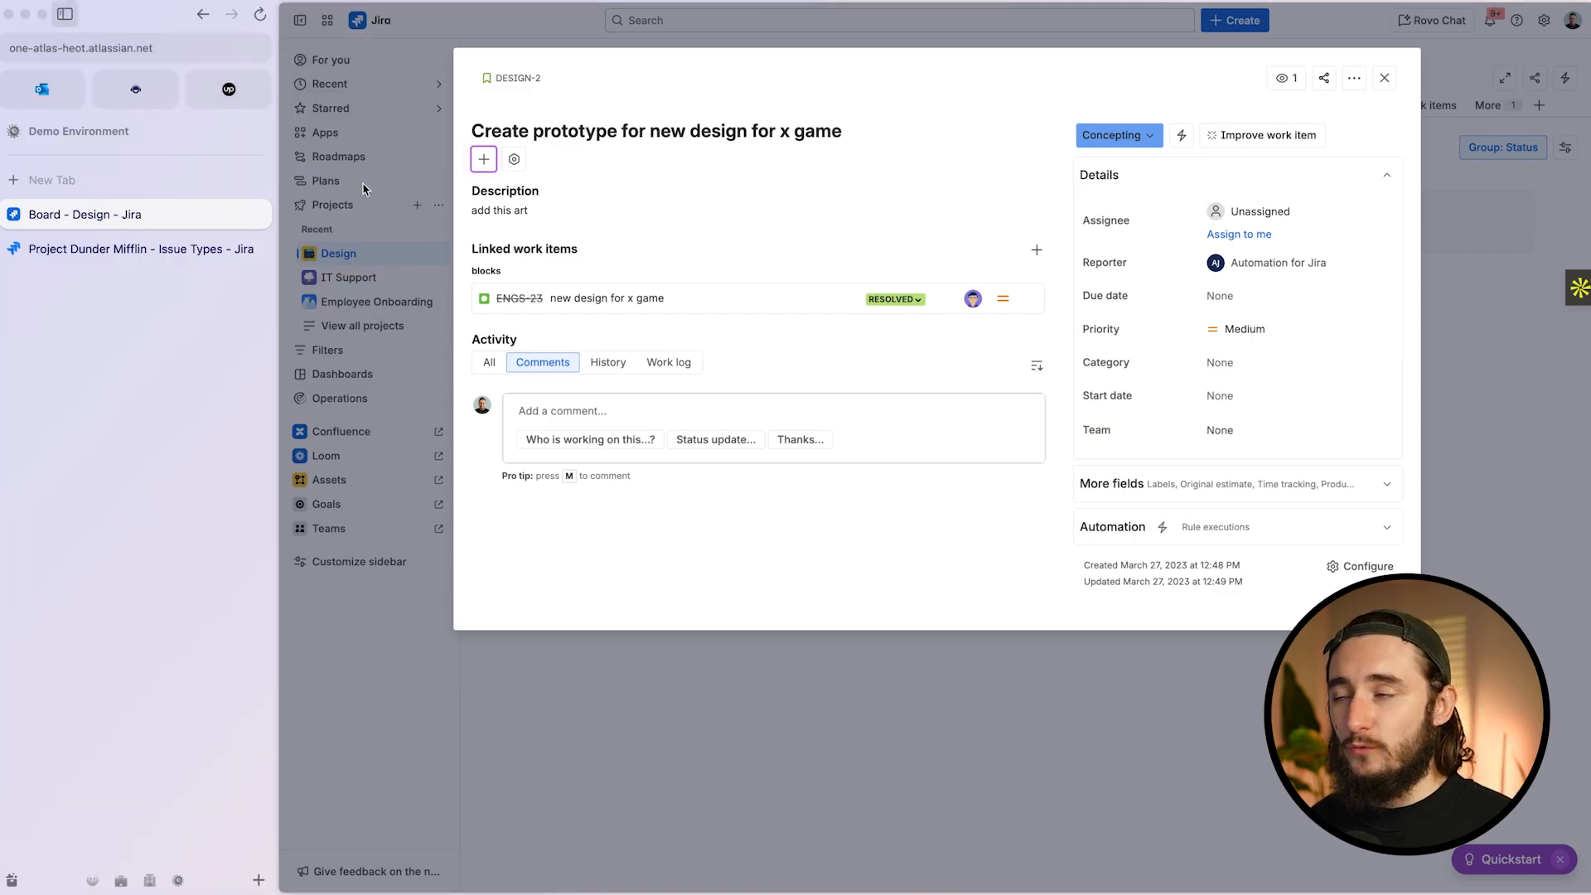
pyautogui.click(363, 189)
pyautogui.click(207, 48)
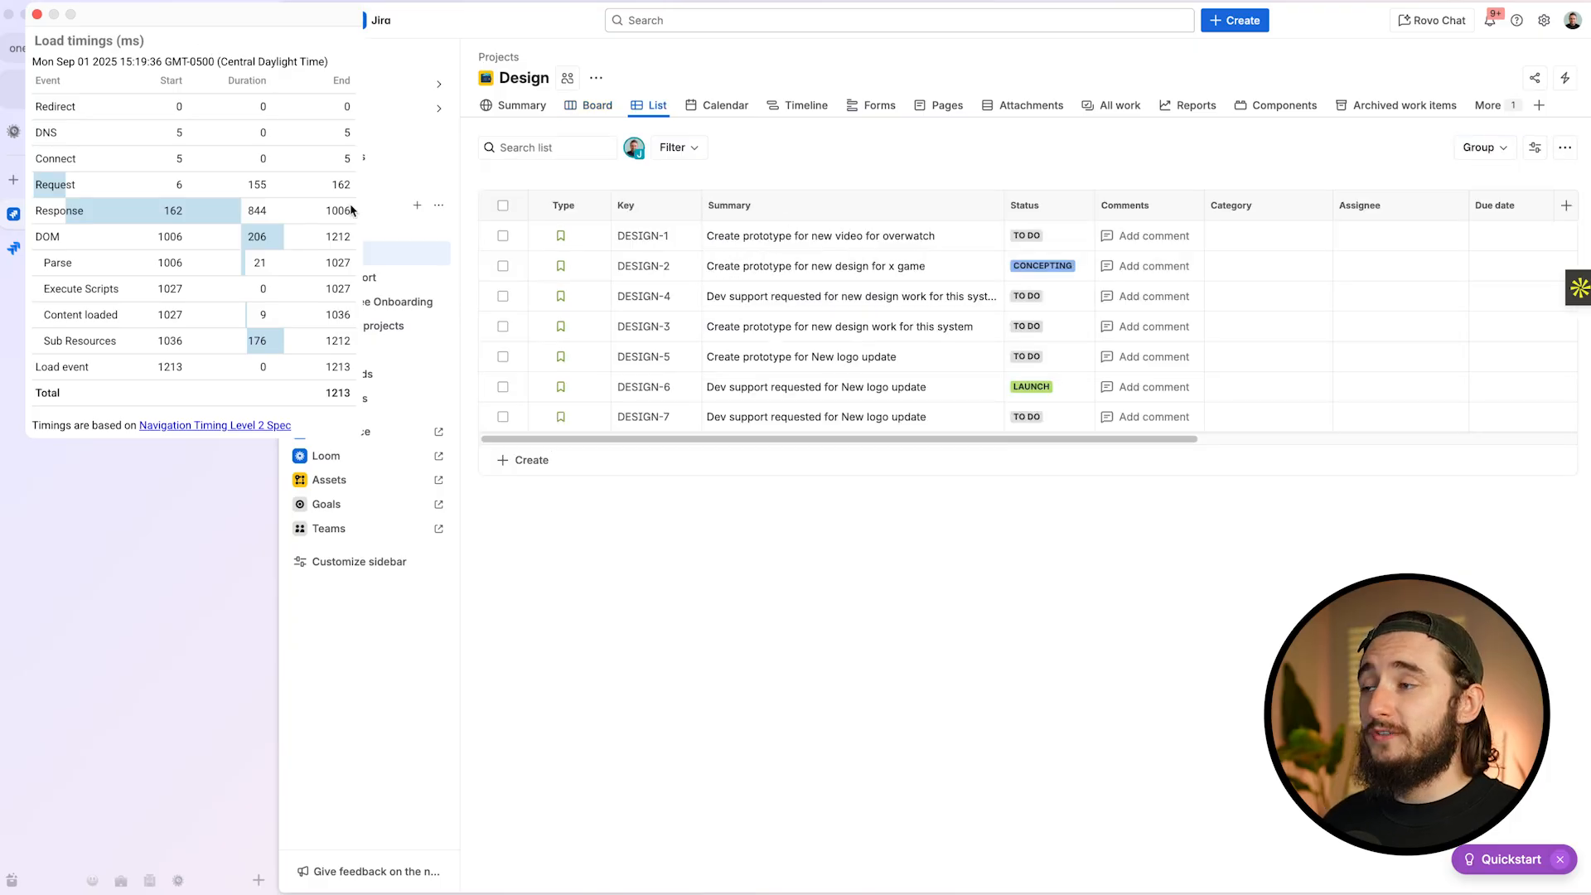
# Open DESIGN-2 from the list, set its status to Launch and its priority to Highest, and close the work item
pyautogui.click(668, 271)
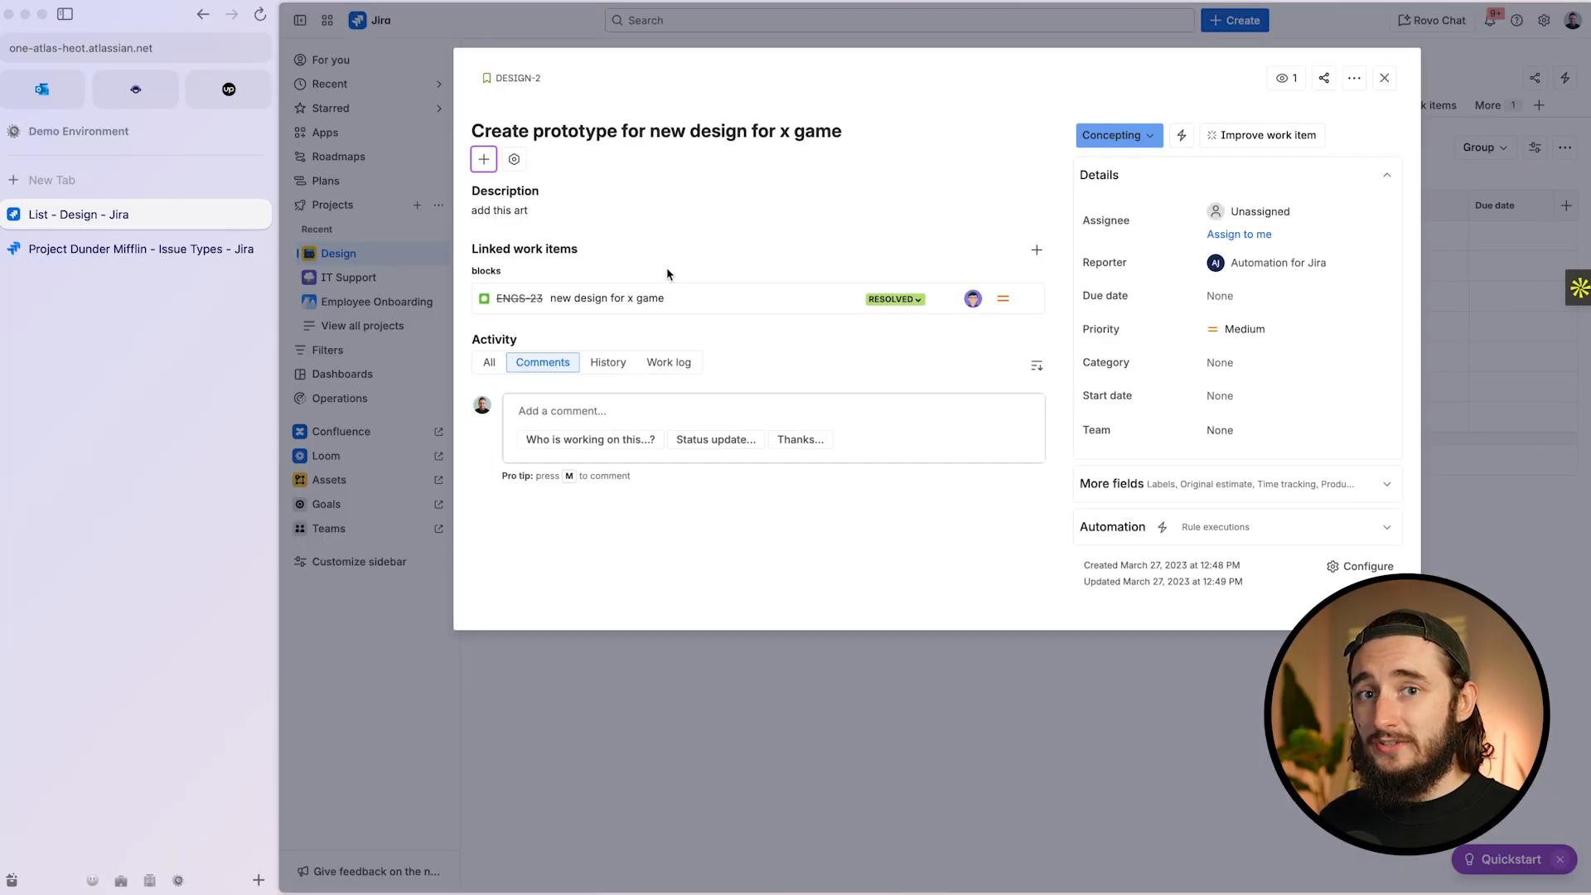
pyautogui.click(1095, 143)
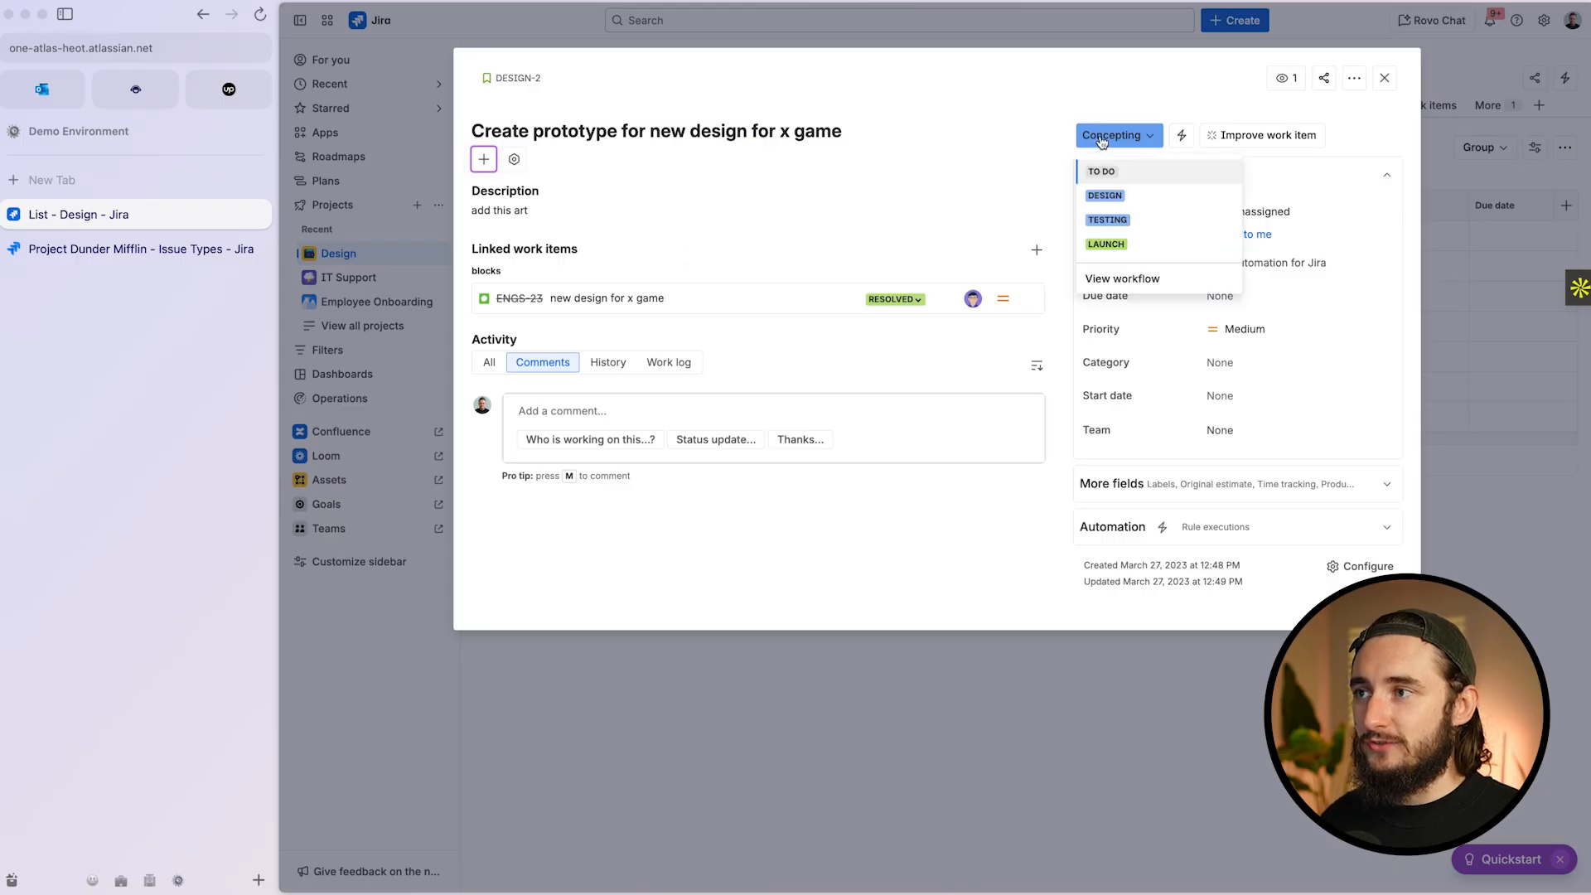
pyautogui.click(1193, 246)
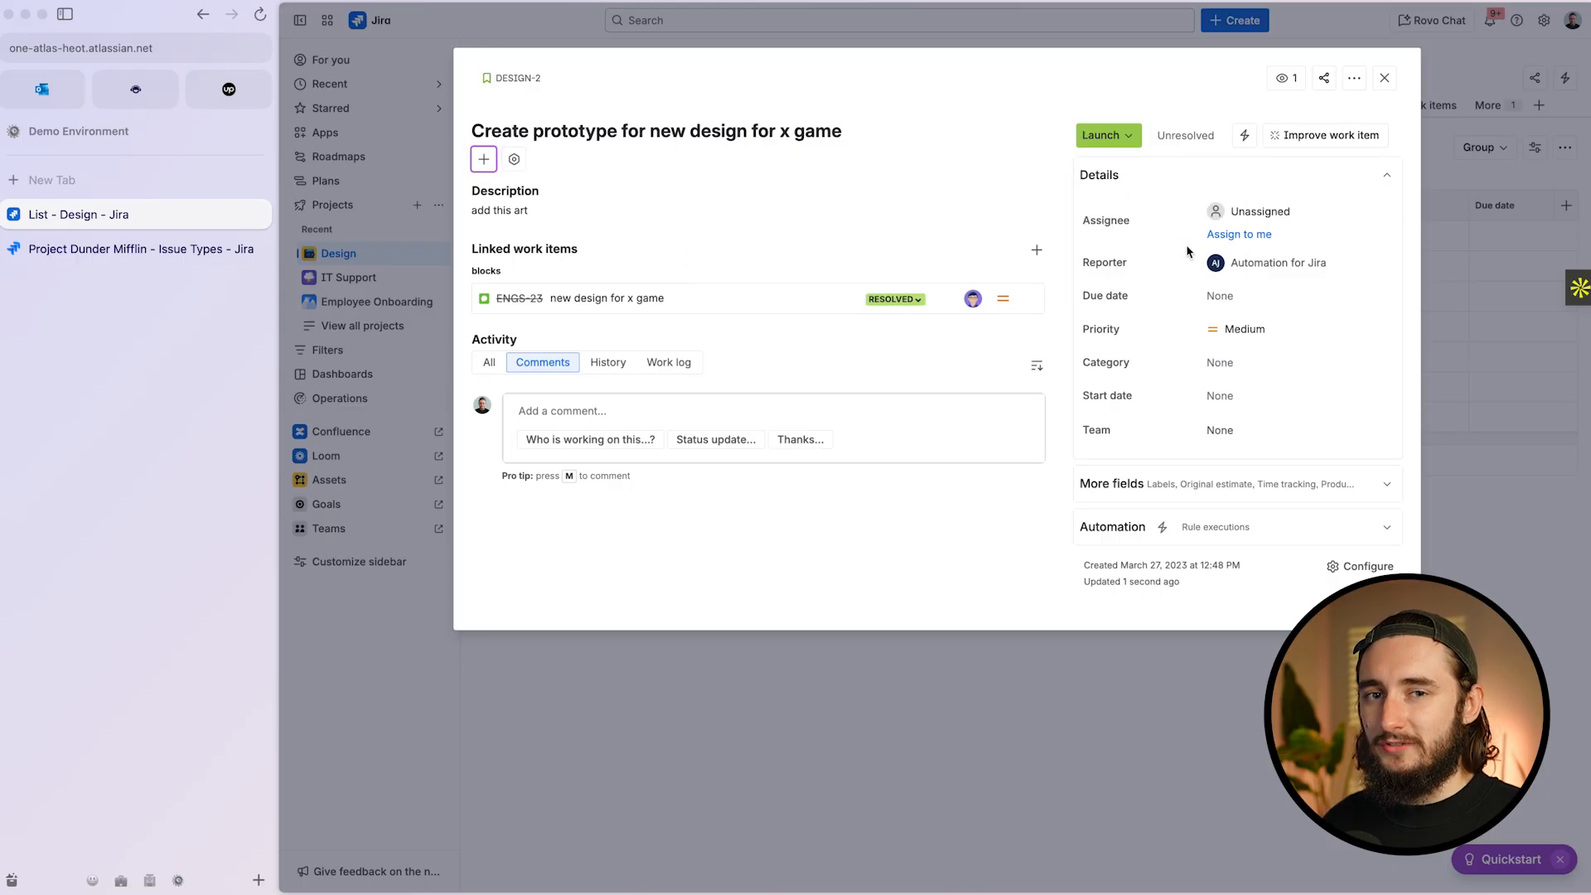
pyautogui.click(1234, 347)
pyautogui.click(1305, 385)
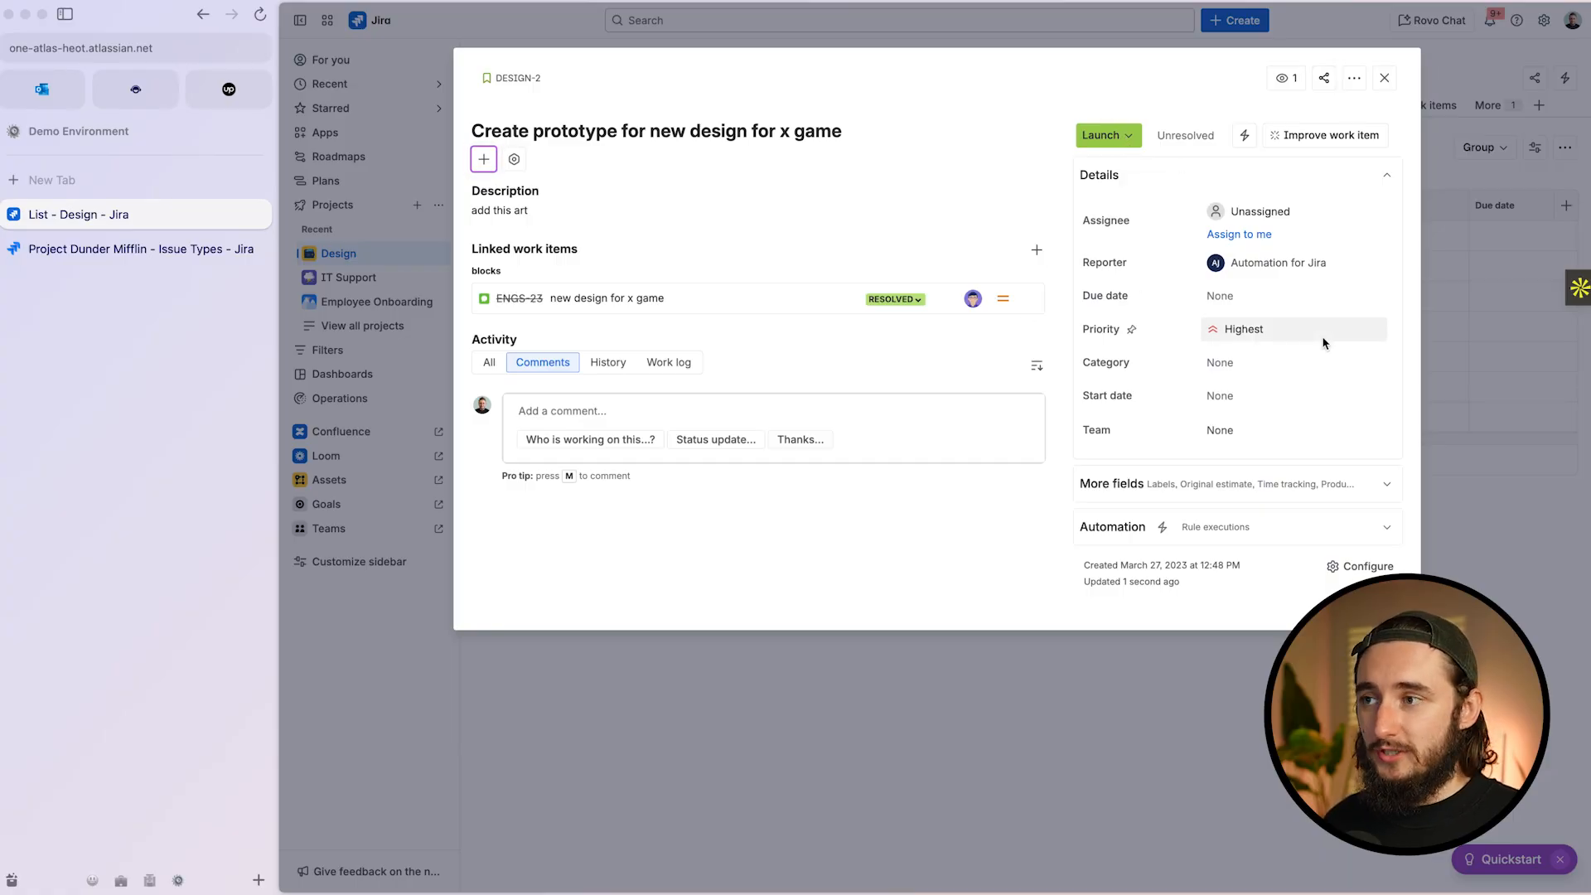
pyautogui.click(1082, 834)
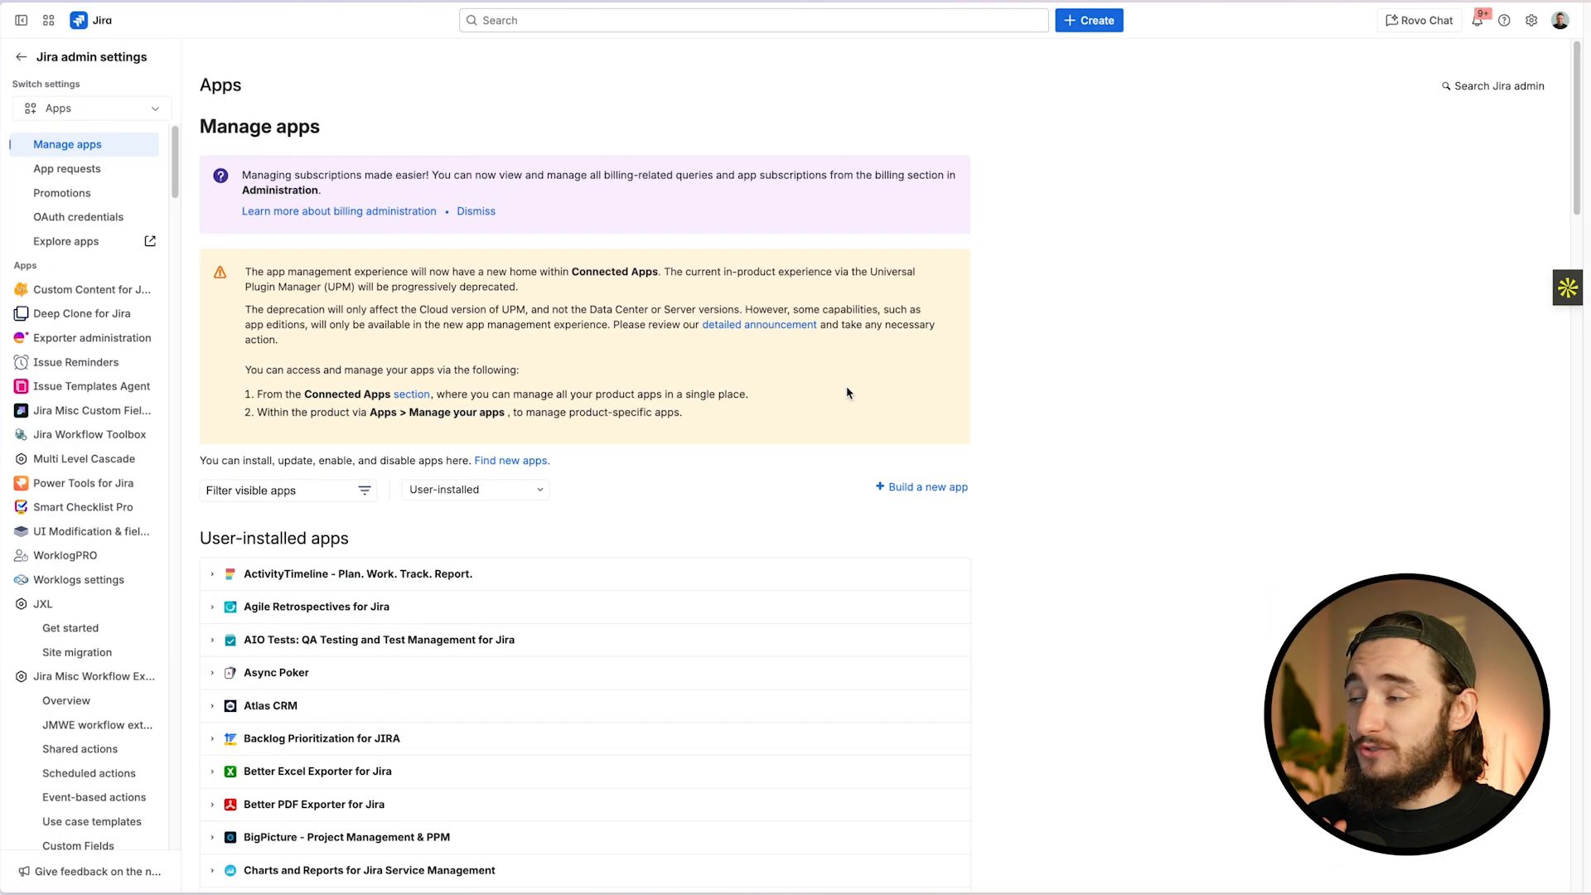
# Review the full list of user-installed apps on the Manage apps page
pyautogui.scroll(-3, 812, 553)
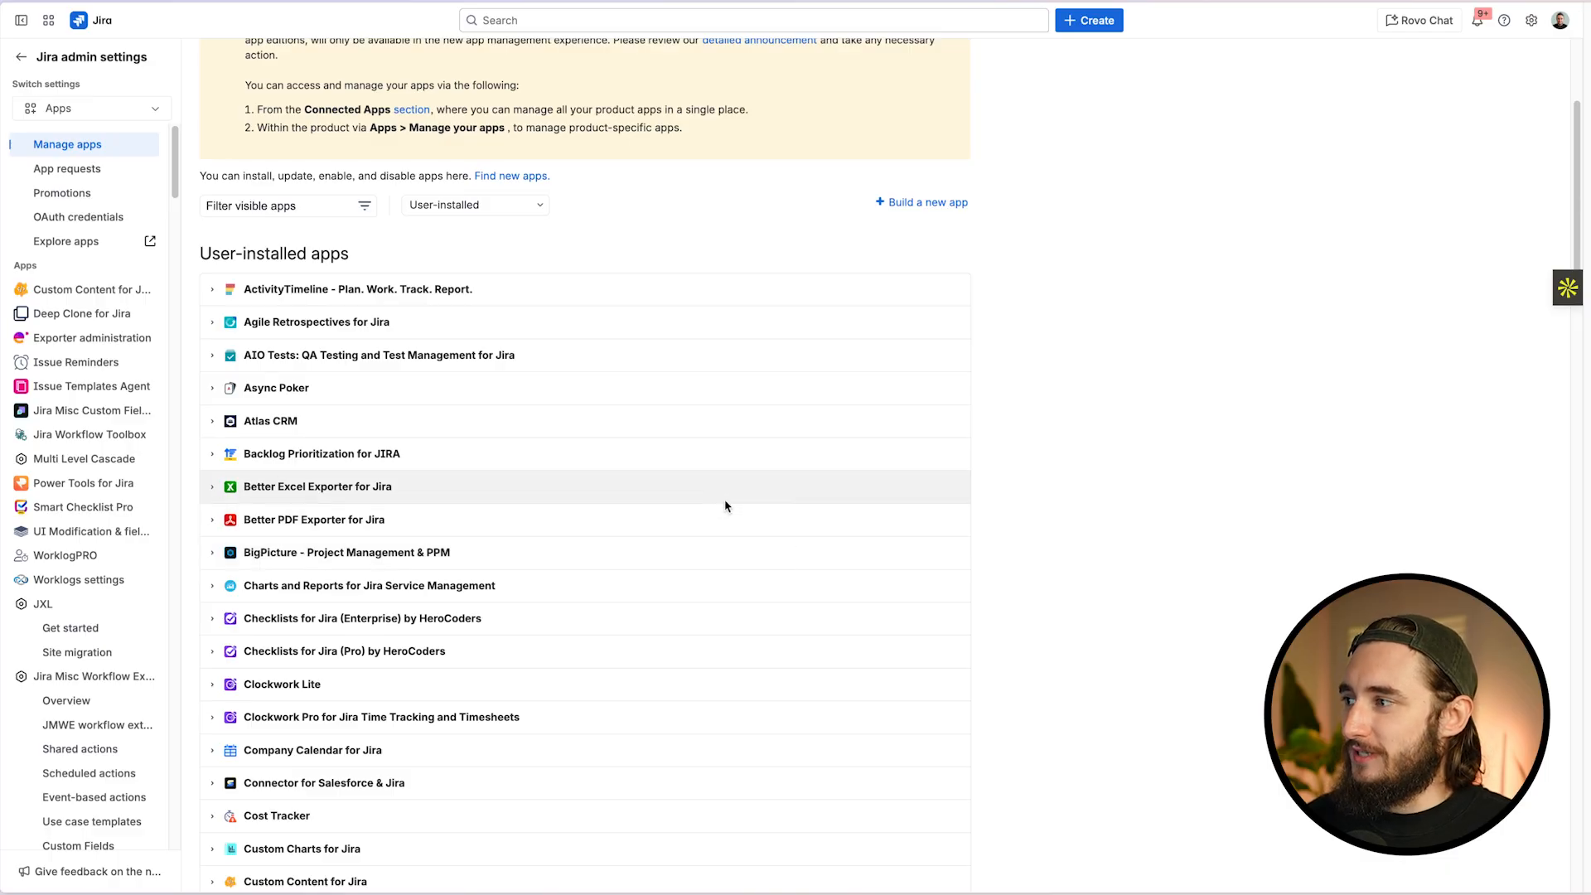
pyautogui.scroll(-20, 715, 497)
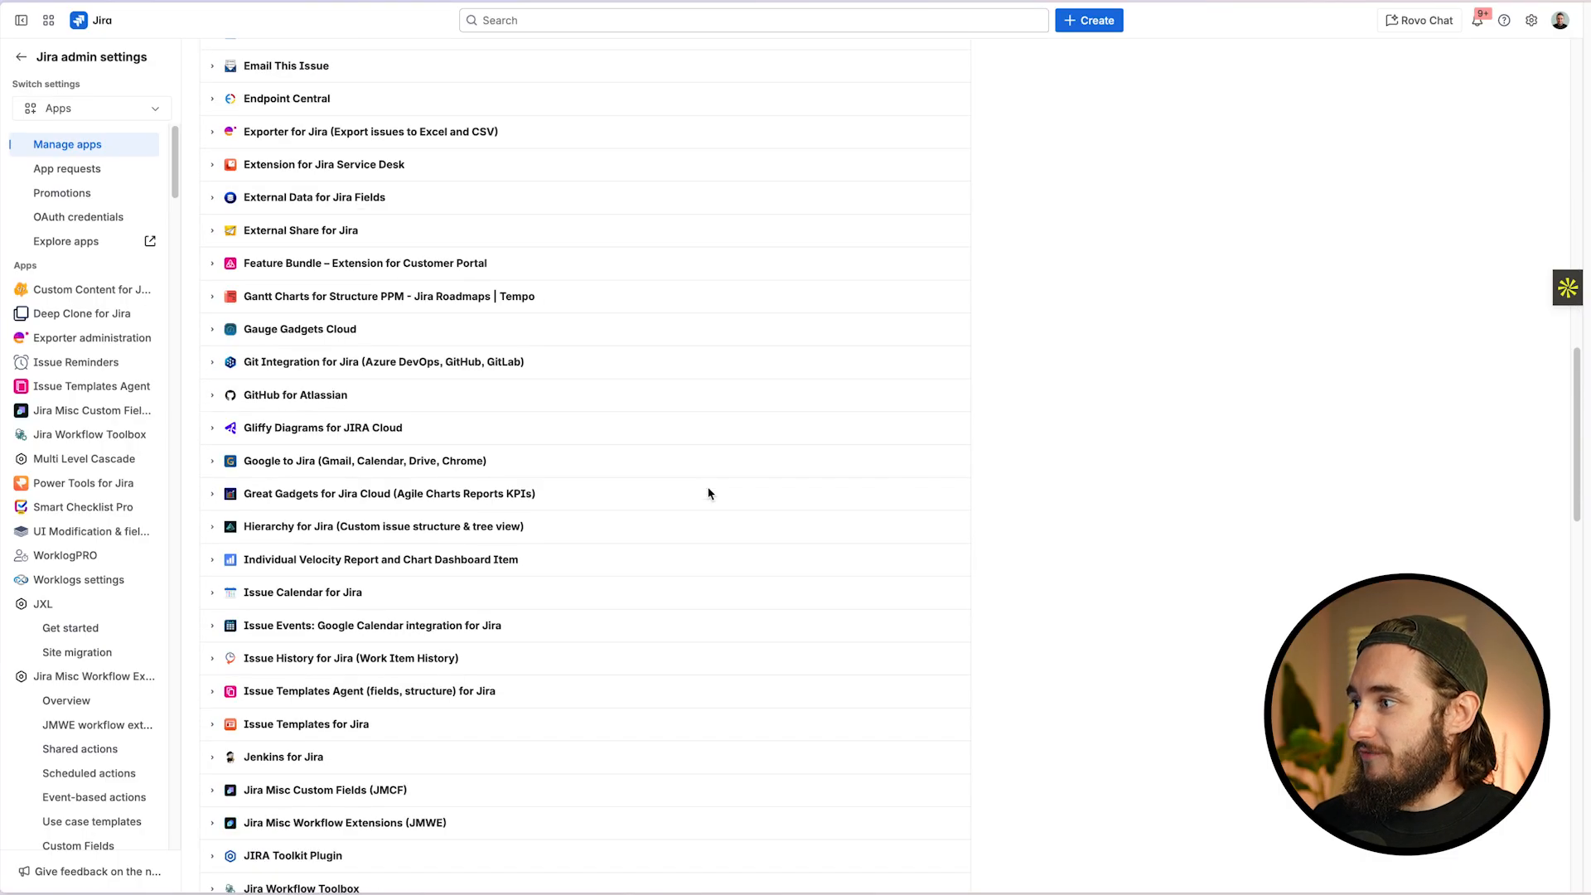
pyautogui.scroll(-6, 709, 494)
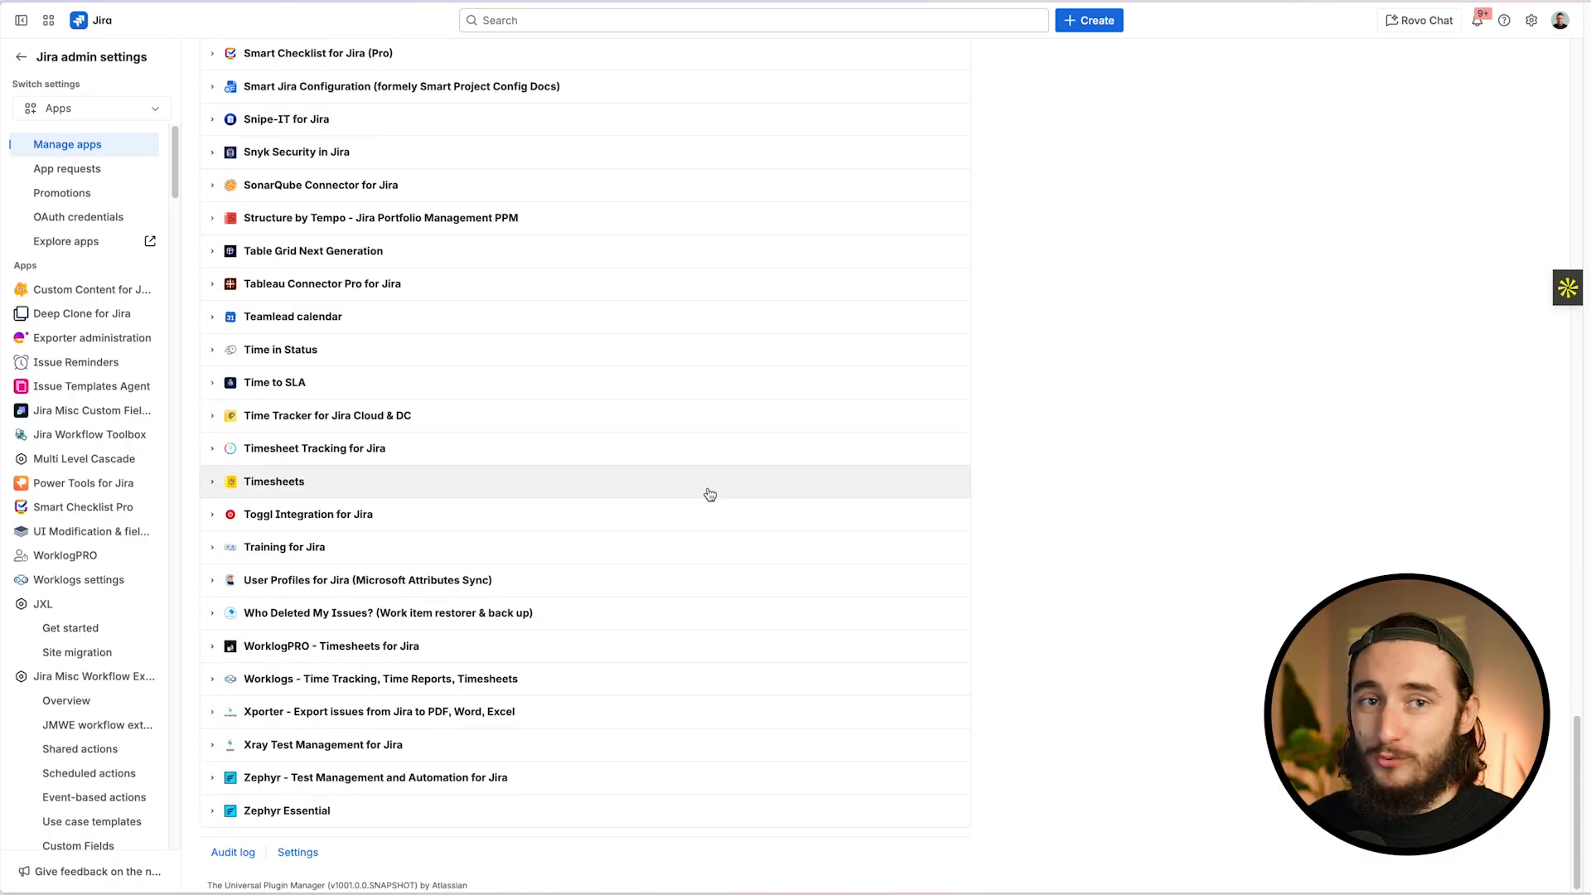
pyautogui.scroll(7, 710, 495)
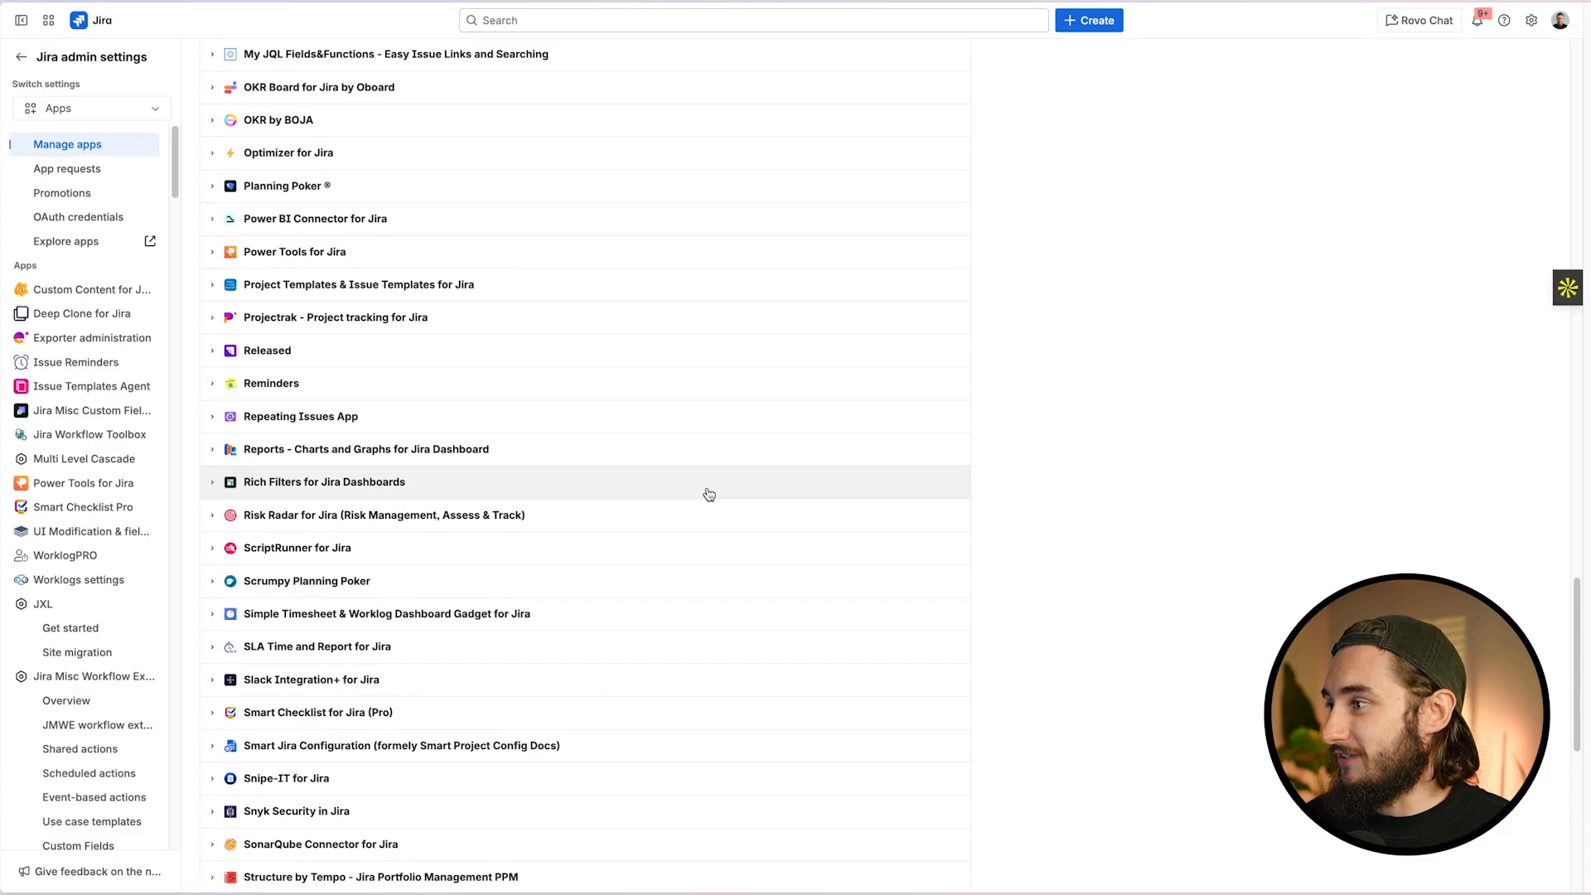
pyautogui.scroll(18, 704, 493)
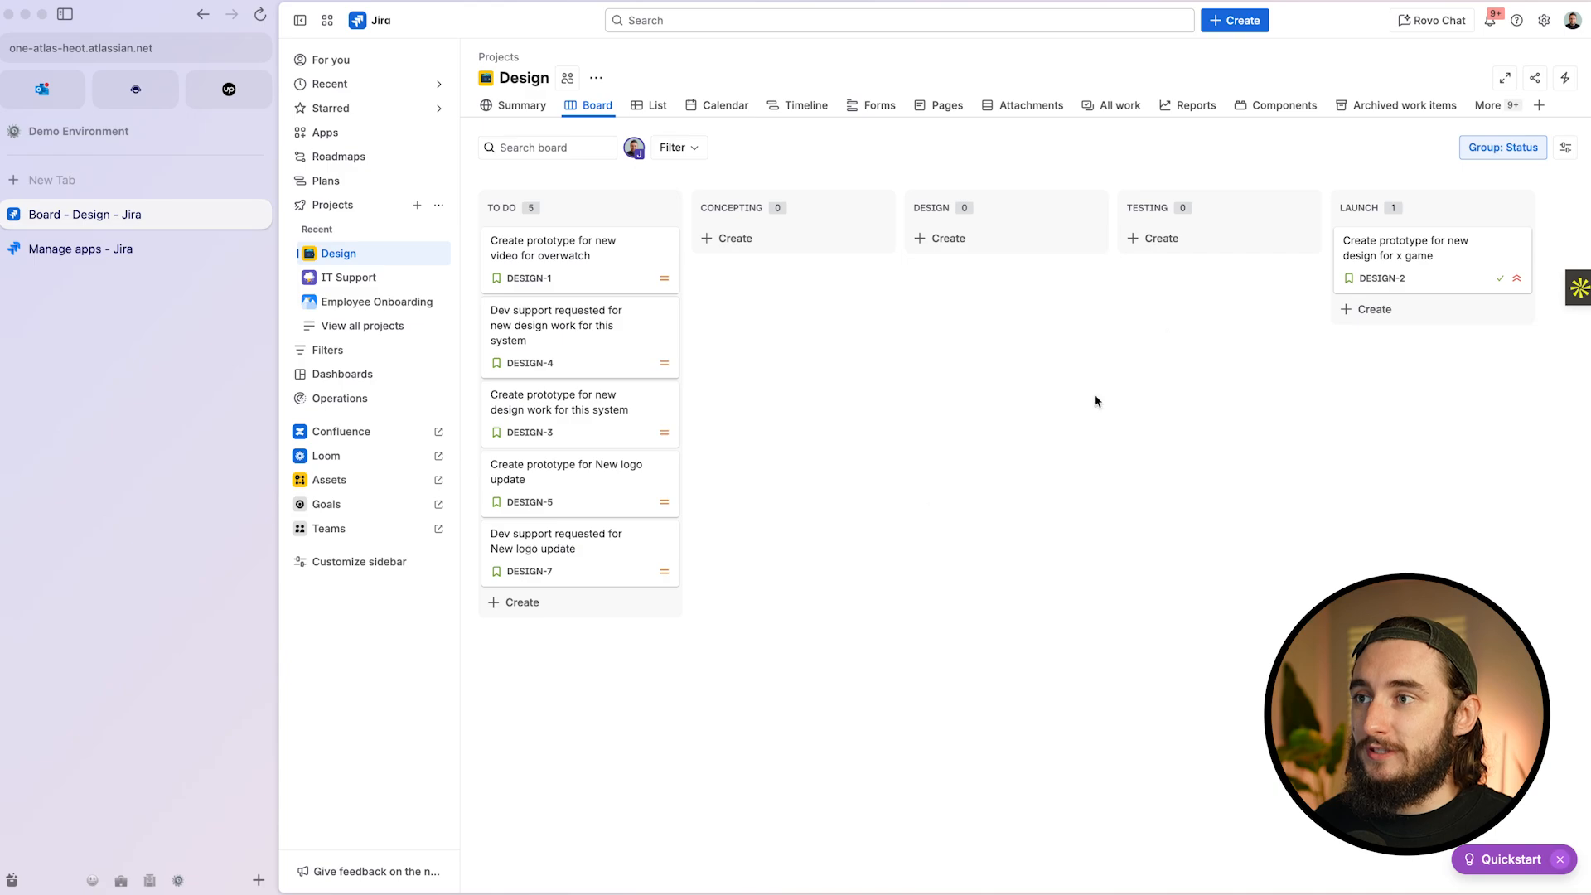
# Open DESIGN-2 from the Launch column, check its page load timings, and close the work item
pyautogui.click(1451, 257)
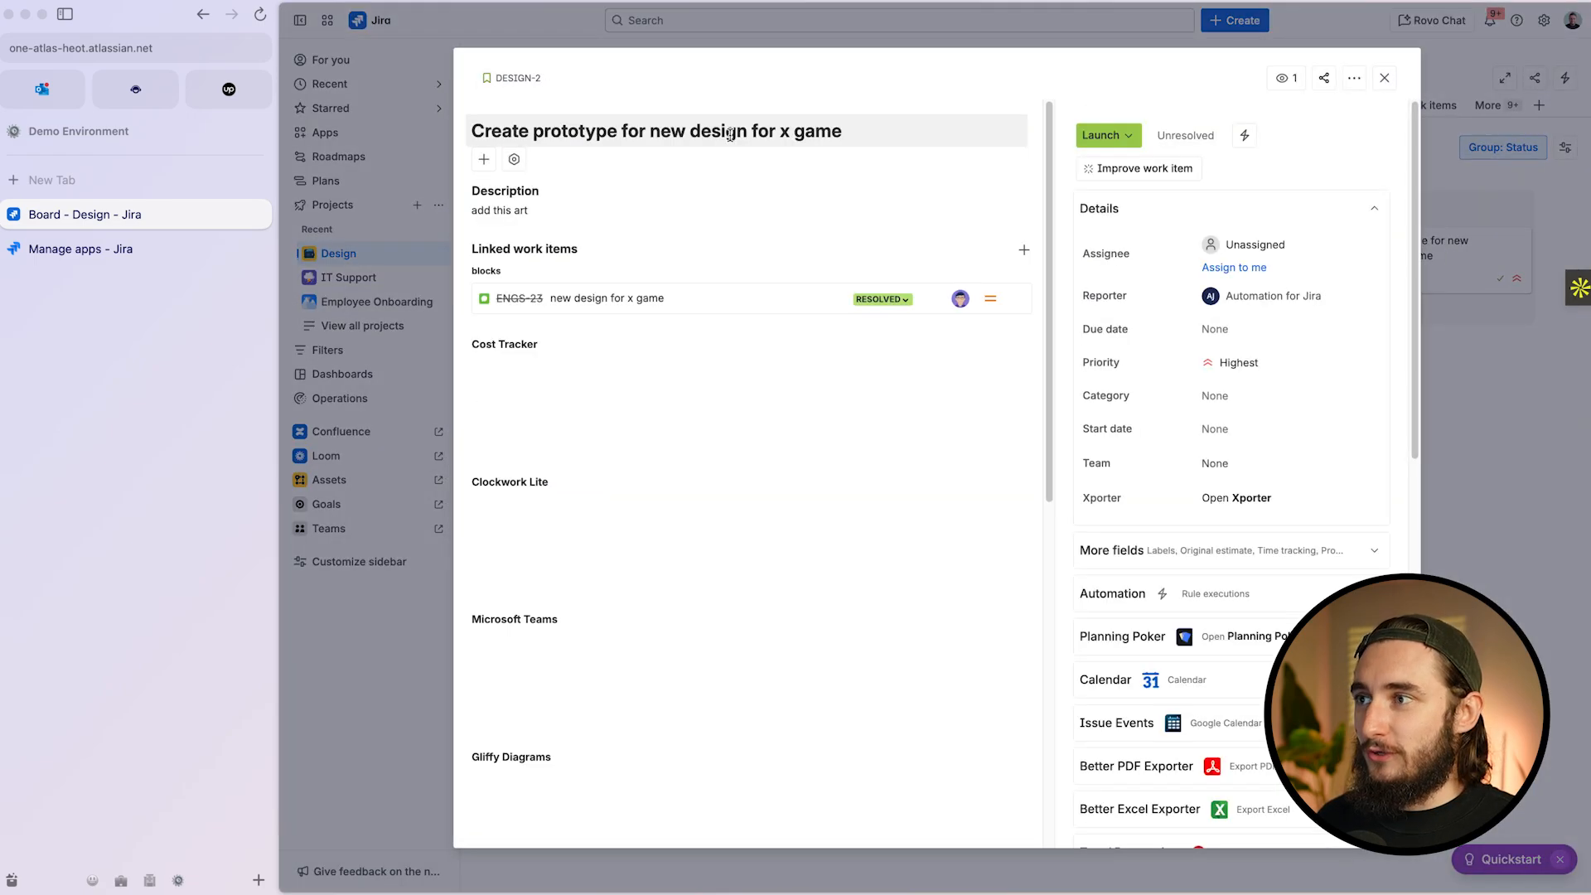
pyautogui.click(212, 52)
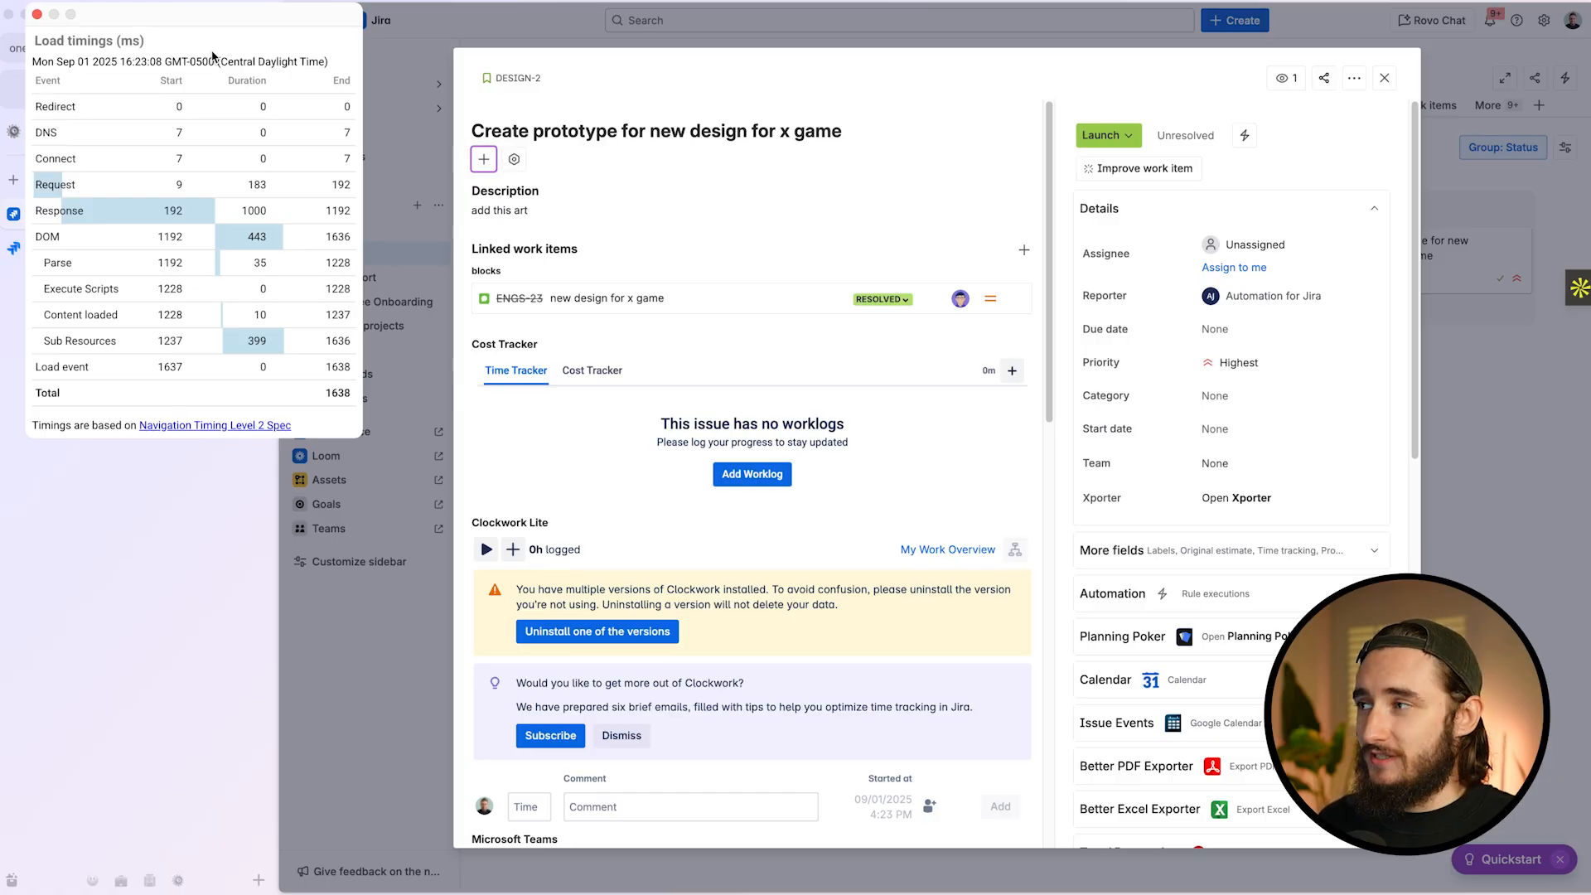
pyautogui.press('Escape')
pyautogui.press('Escape')
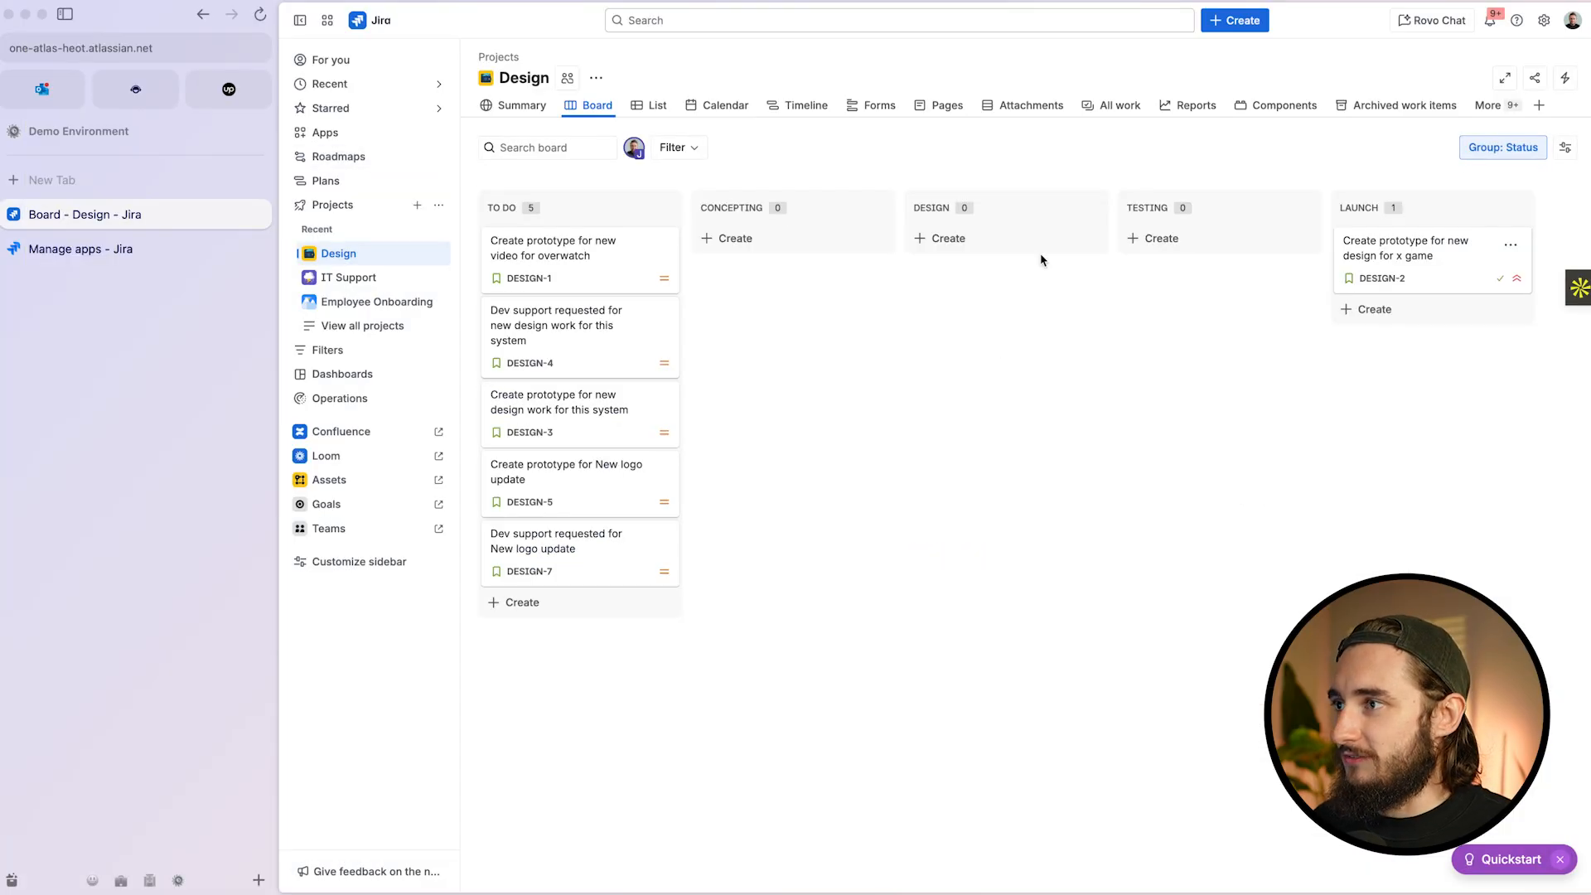
# Open DESIGN-1 from the To Do column, check its page load timings, and close the work item
pyautogui.click(569, 270)
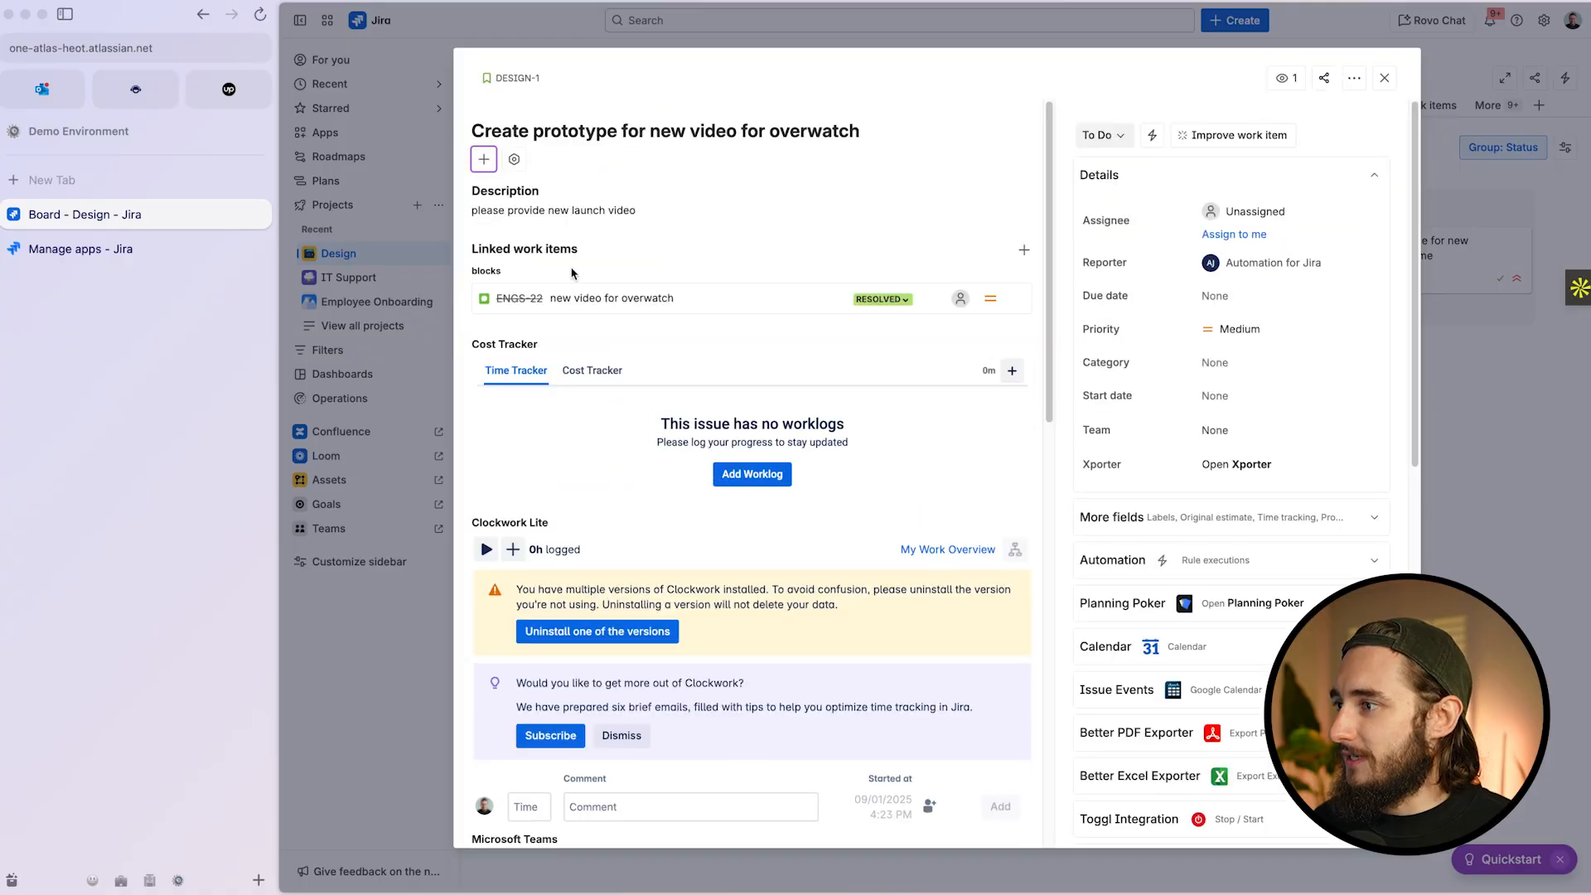
pyautogui.click(218, 53)
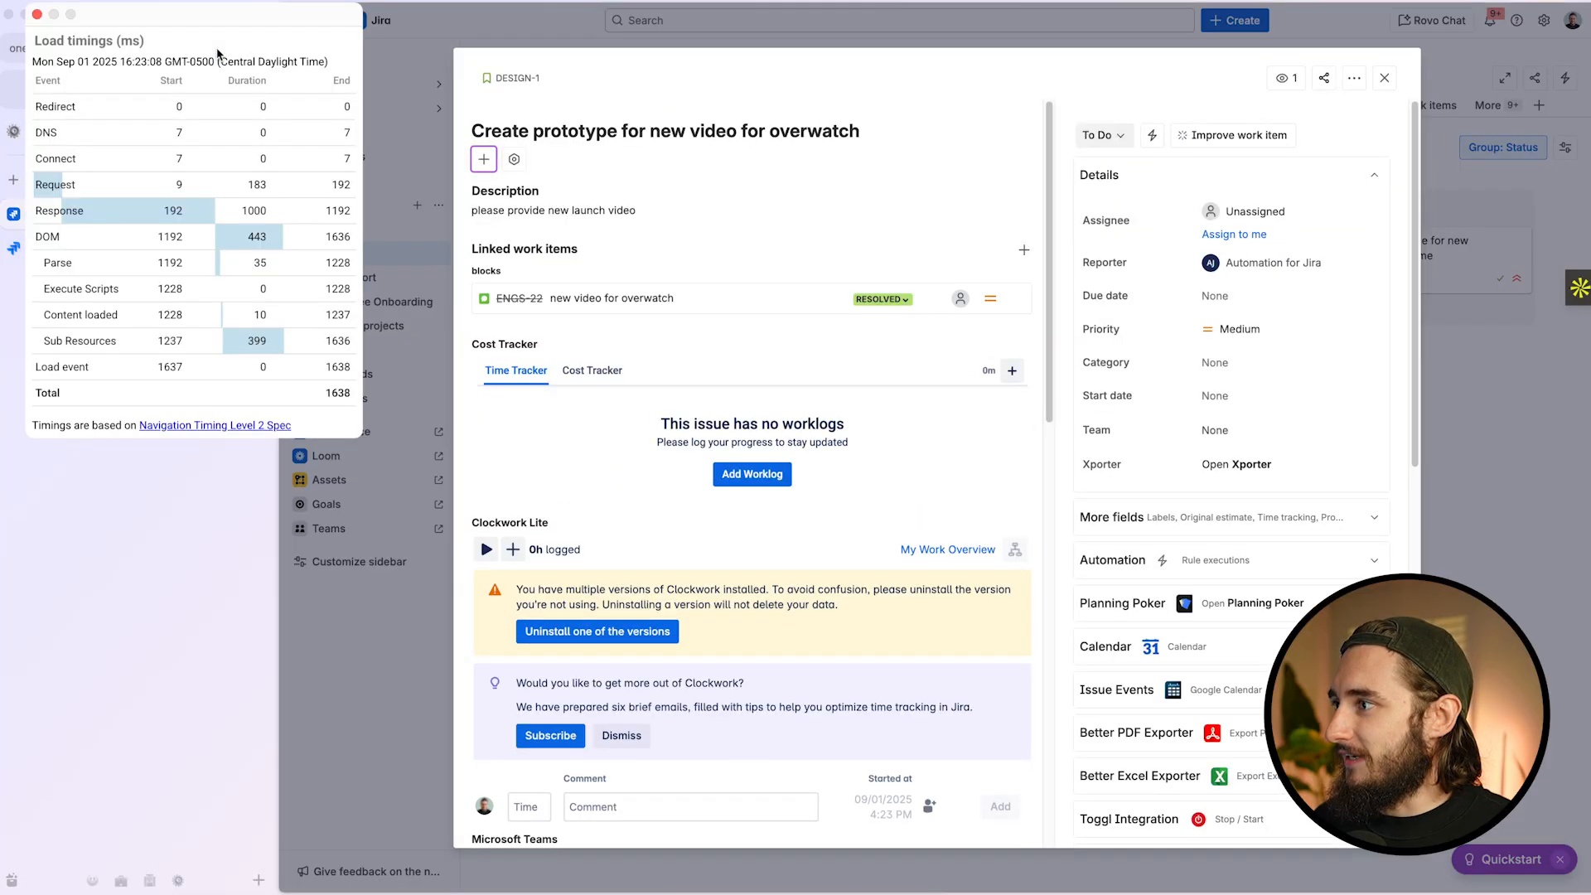
pyautogui.press('Escape')
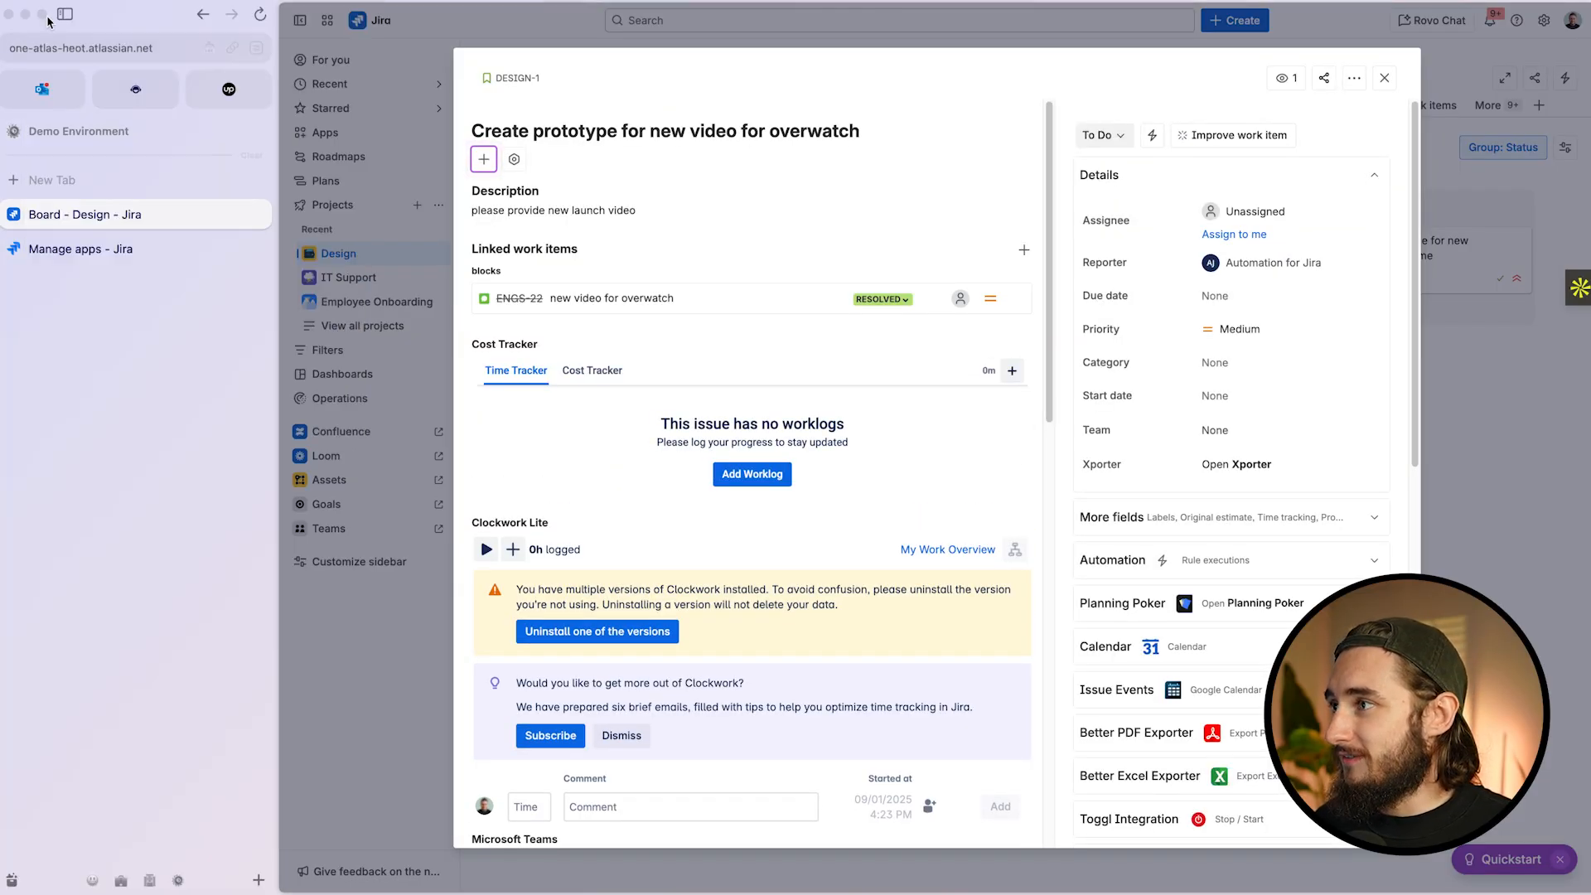
pyautogui.press('Escape')
# Open DESIGN-3 from the To Do column and examine the app sections in its main content and details area
pyautogui.click(582, 415)
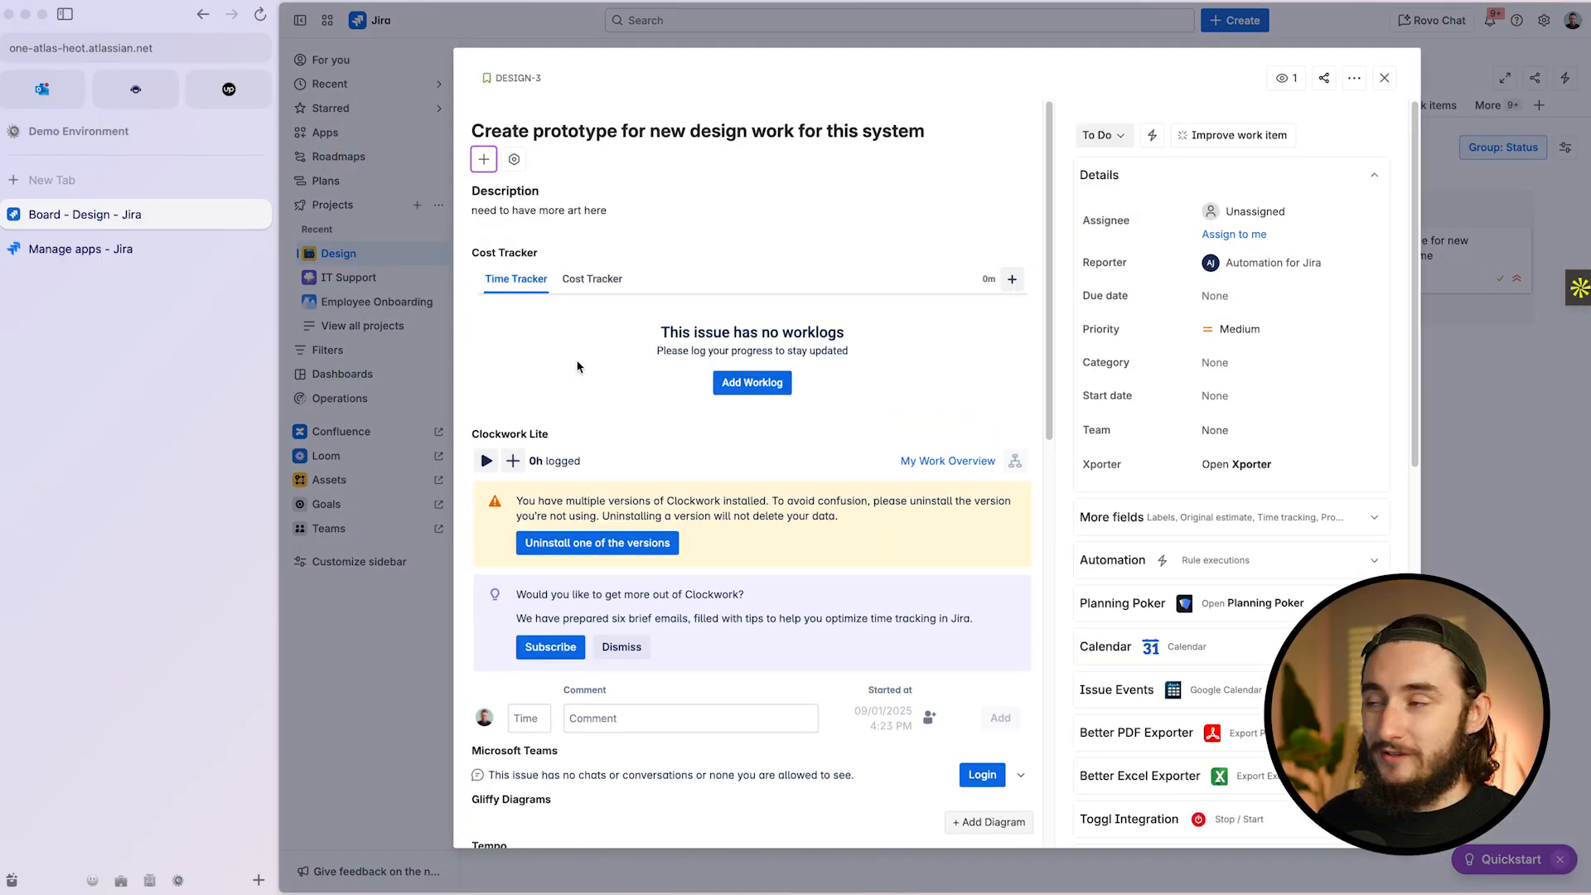
pyautogui.scroll(-10, 1252, 601)
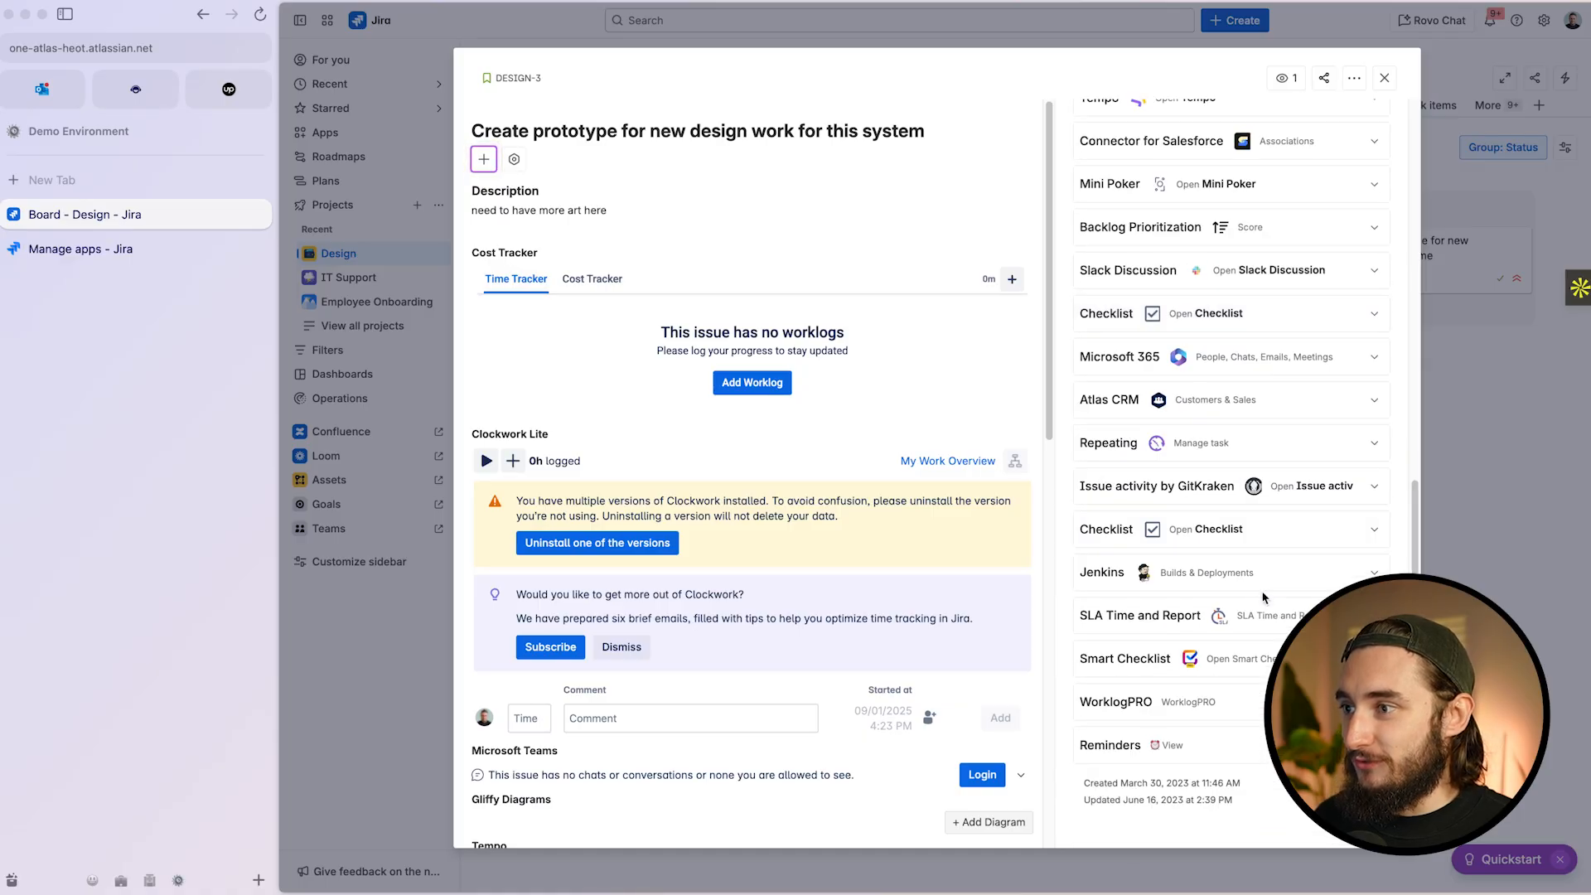
pyautogui.scroll(10, 1263, 596)
pyautogui.scroll(-10, 862, 507)
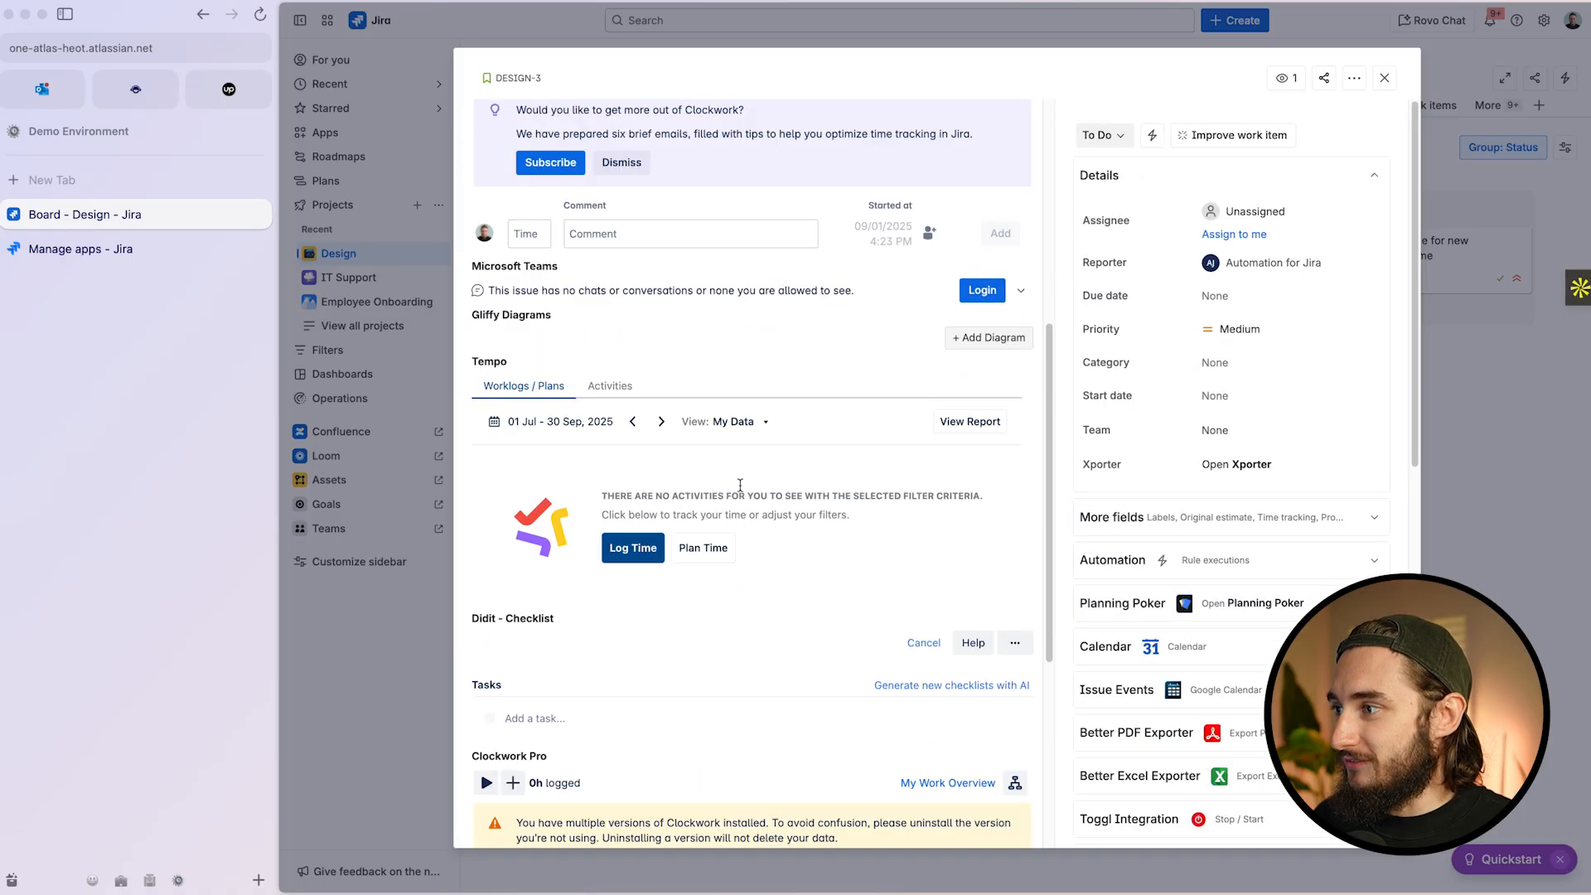
pyautogui.scroll(7, 758, 523)
pyautogui.scroll(3, 758, 523)
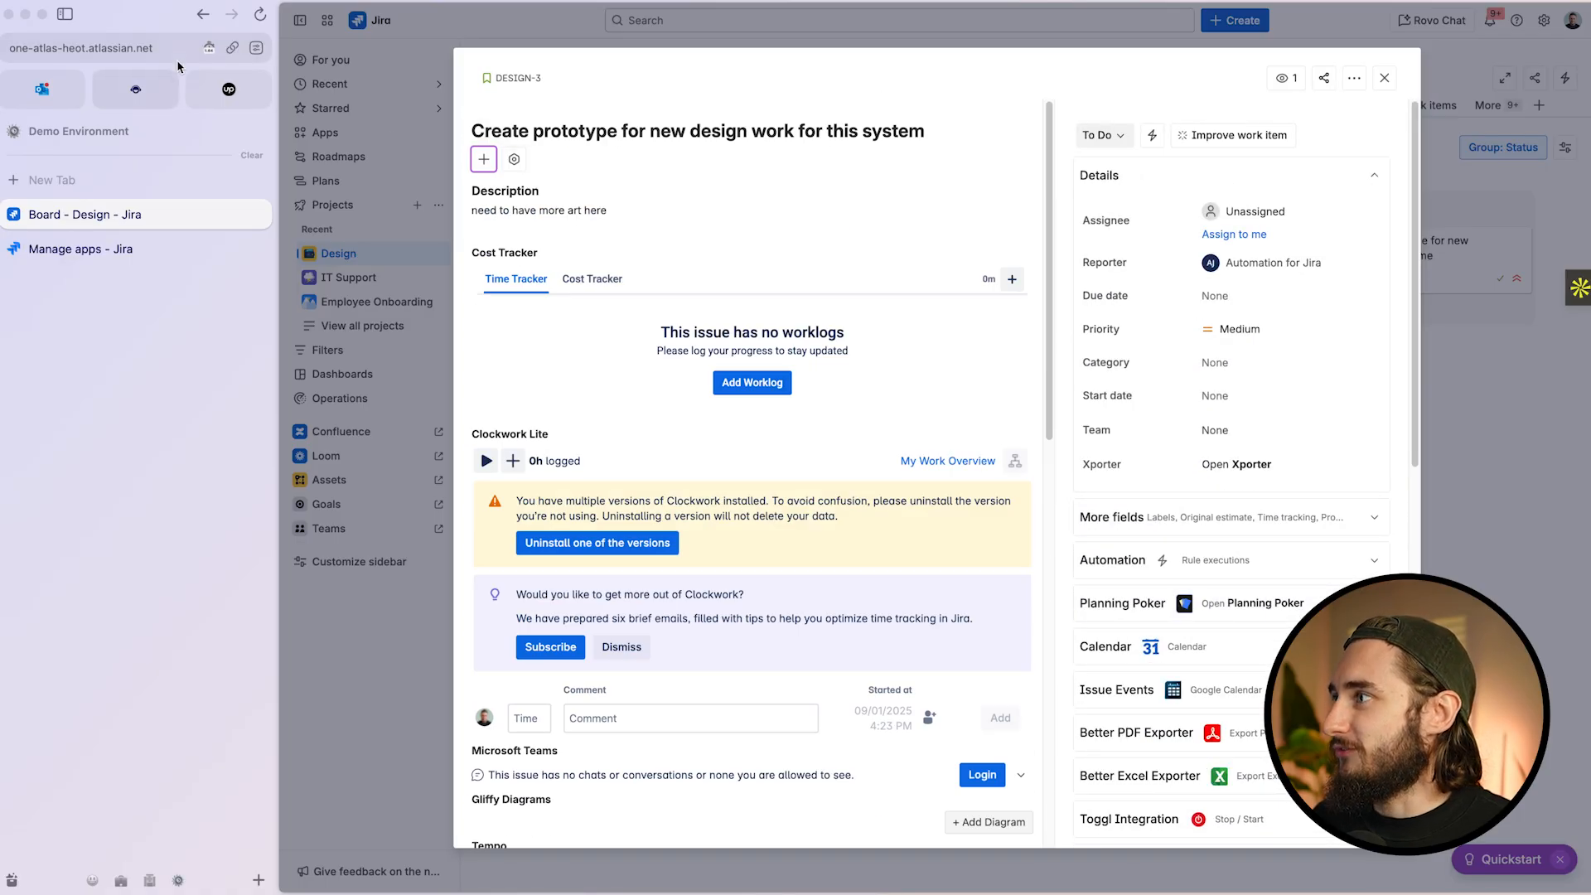
# Check the page load timings with DESIGN-3 open, and close the work item to return to the board
pyautogui.click(208, 50)
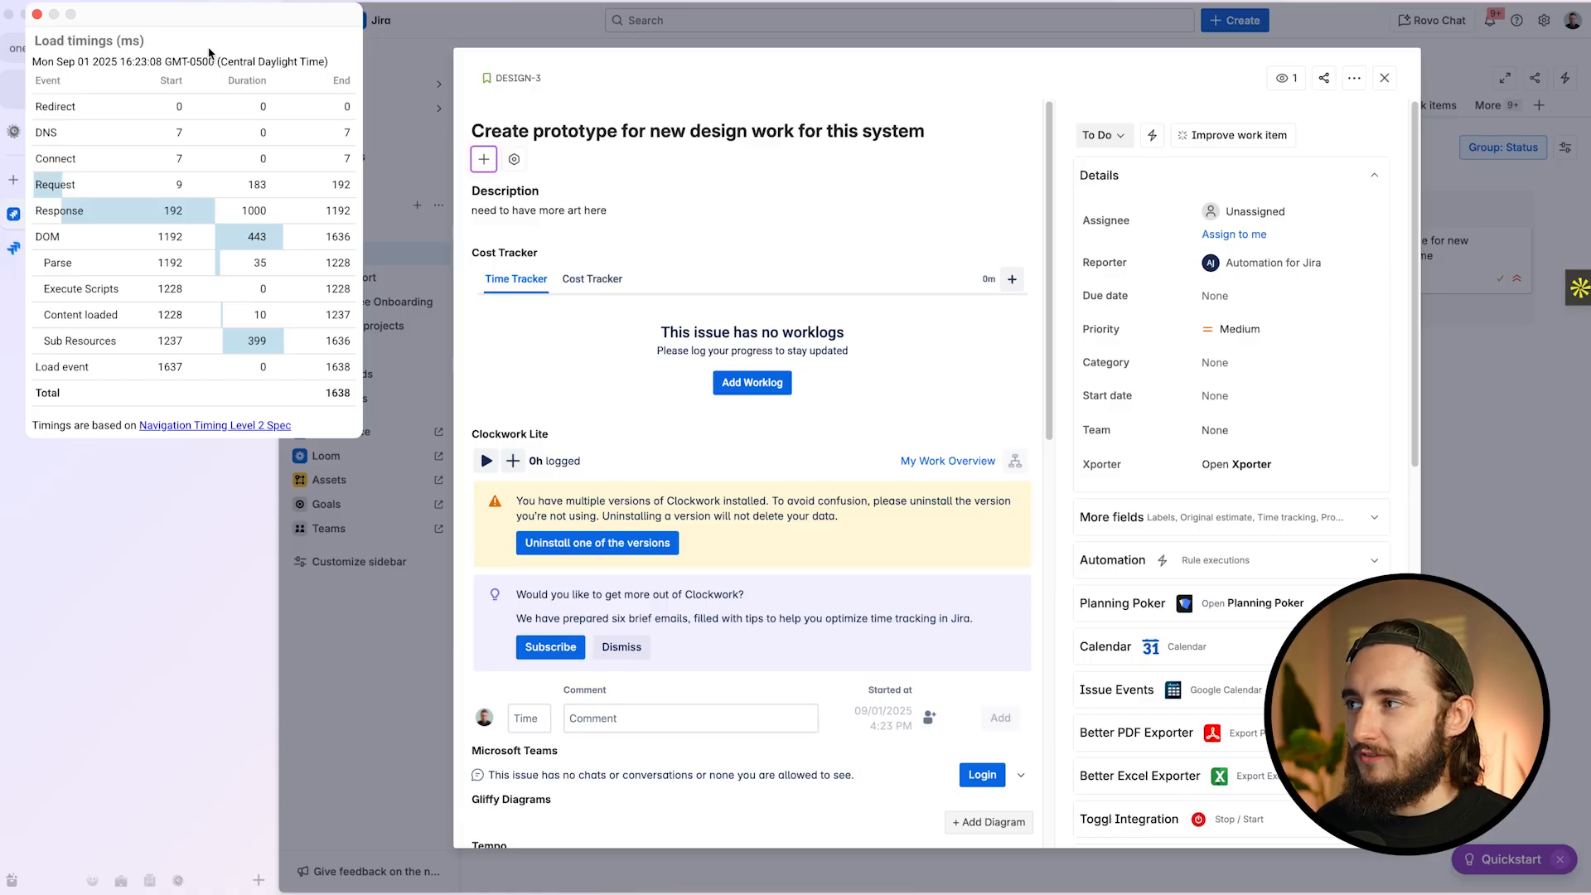
pyautogui.click(38, 15)
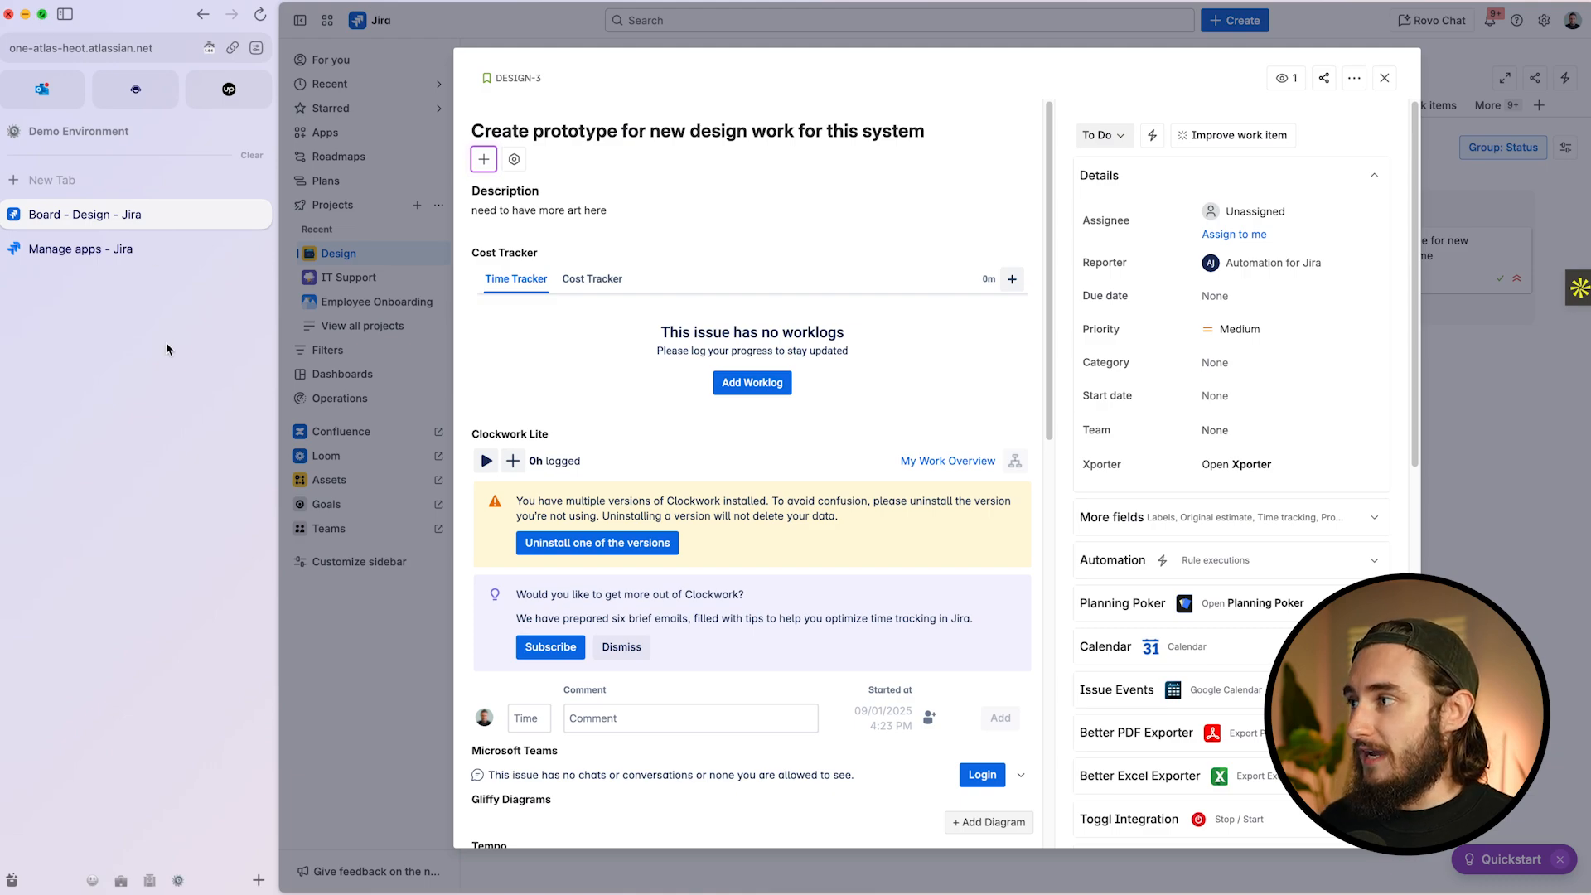
pyautogui.click(349, 327)
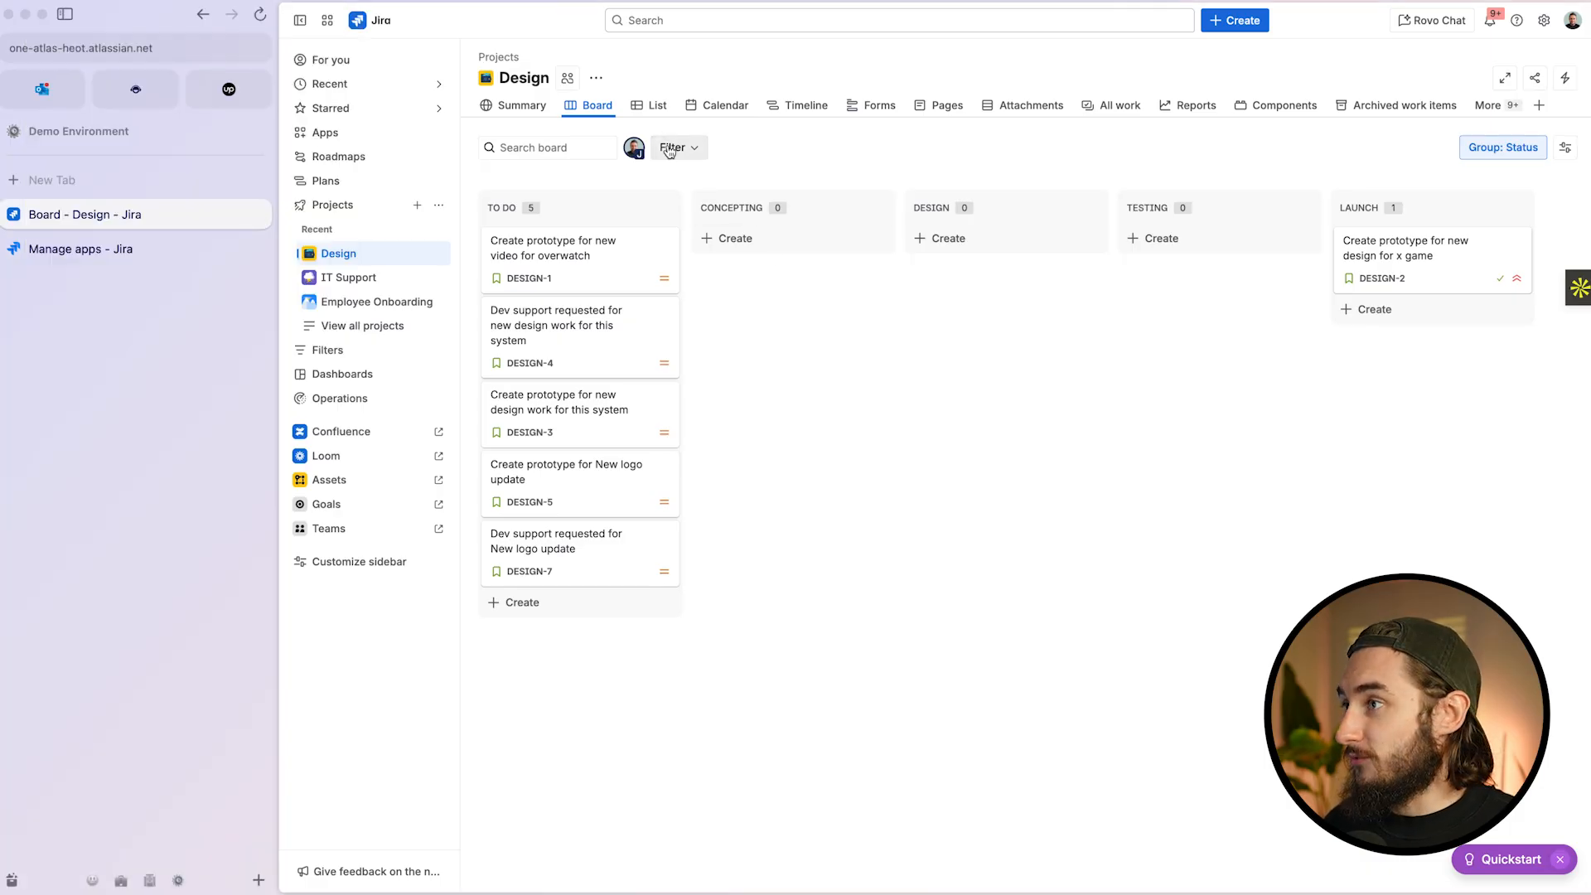
# Check the page load timings of the Design project's List view and of its Board view, reloading the board to repeat the measurement
pyautogui.click(661, 107)
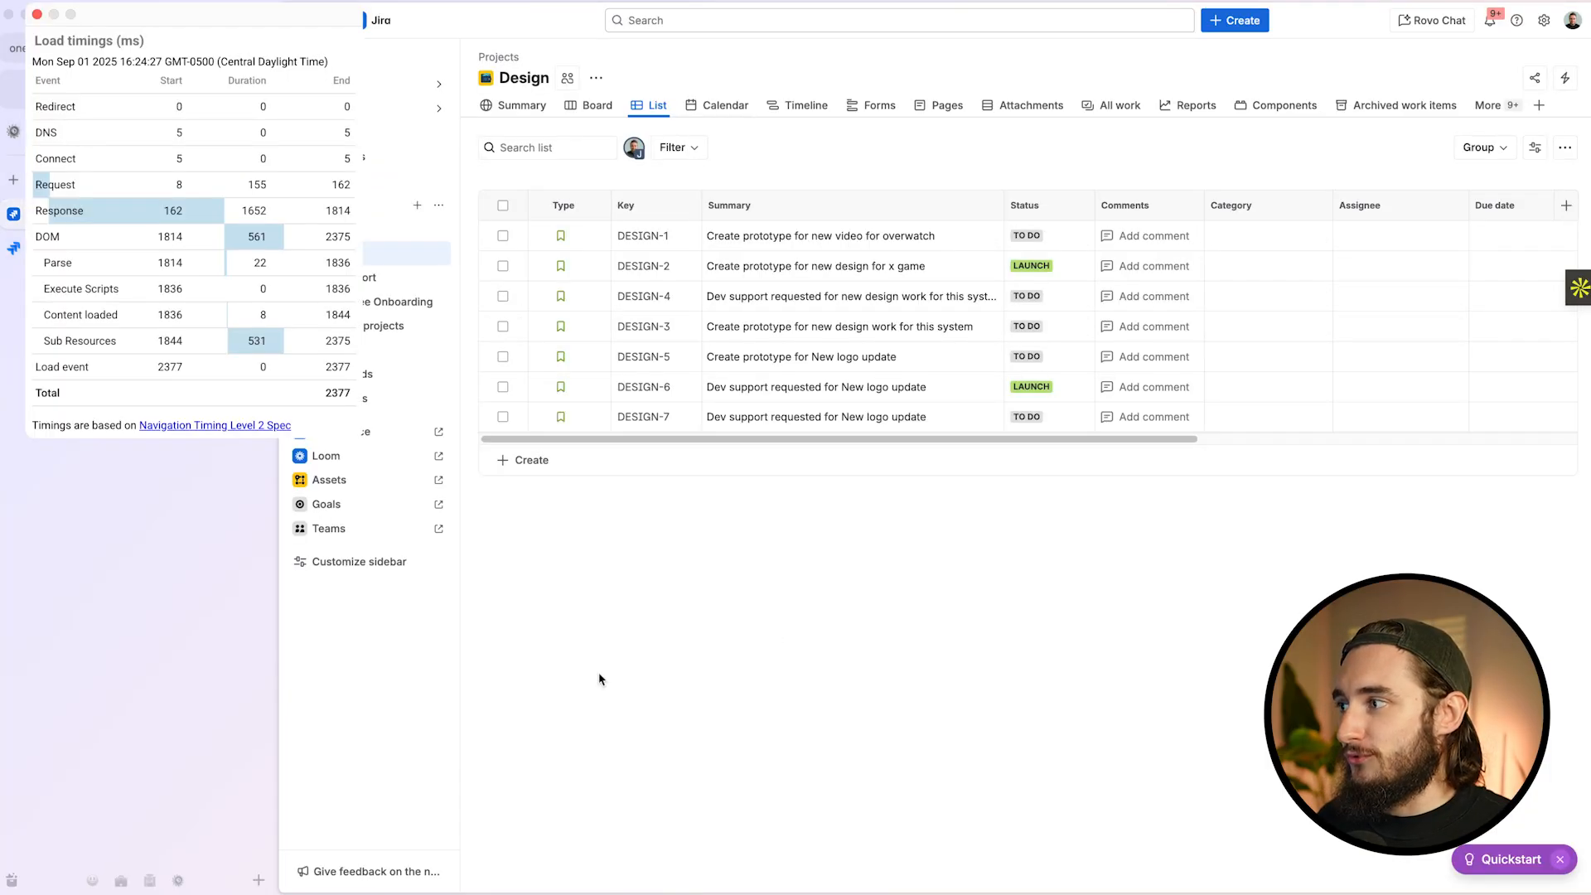
pyautogui.click(38, 15)
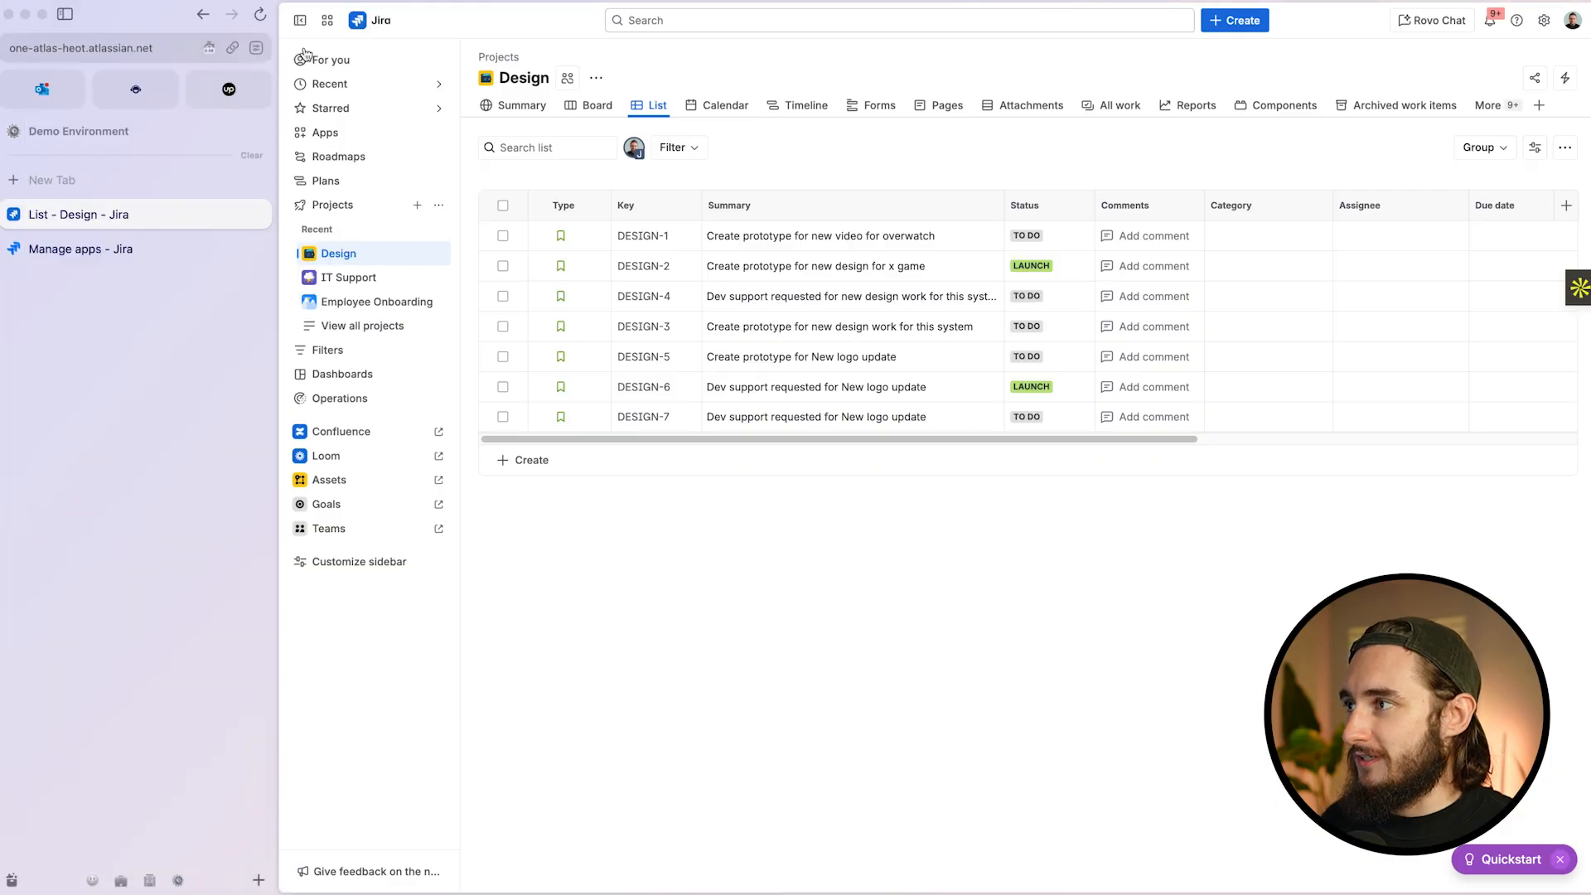
pyautogui.click(582, 103)
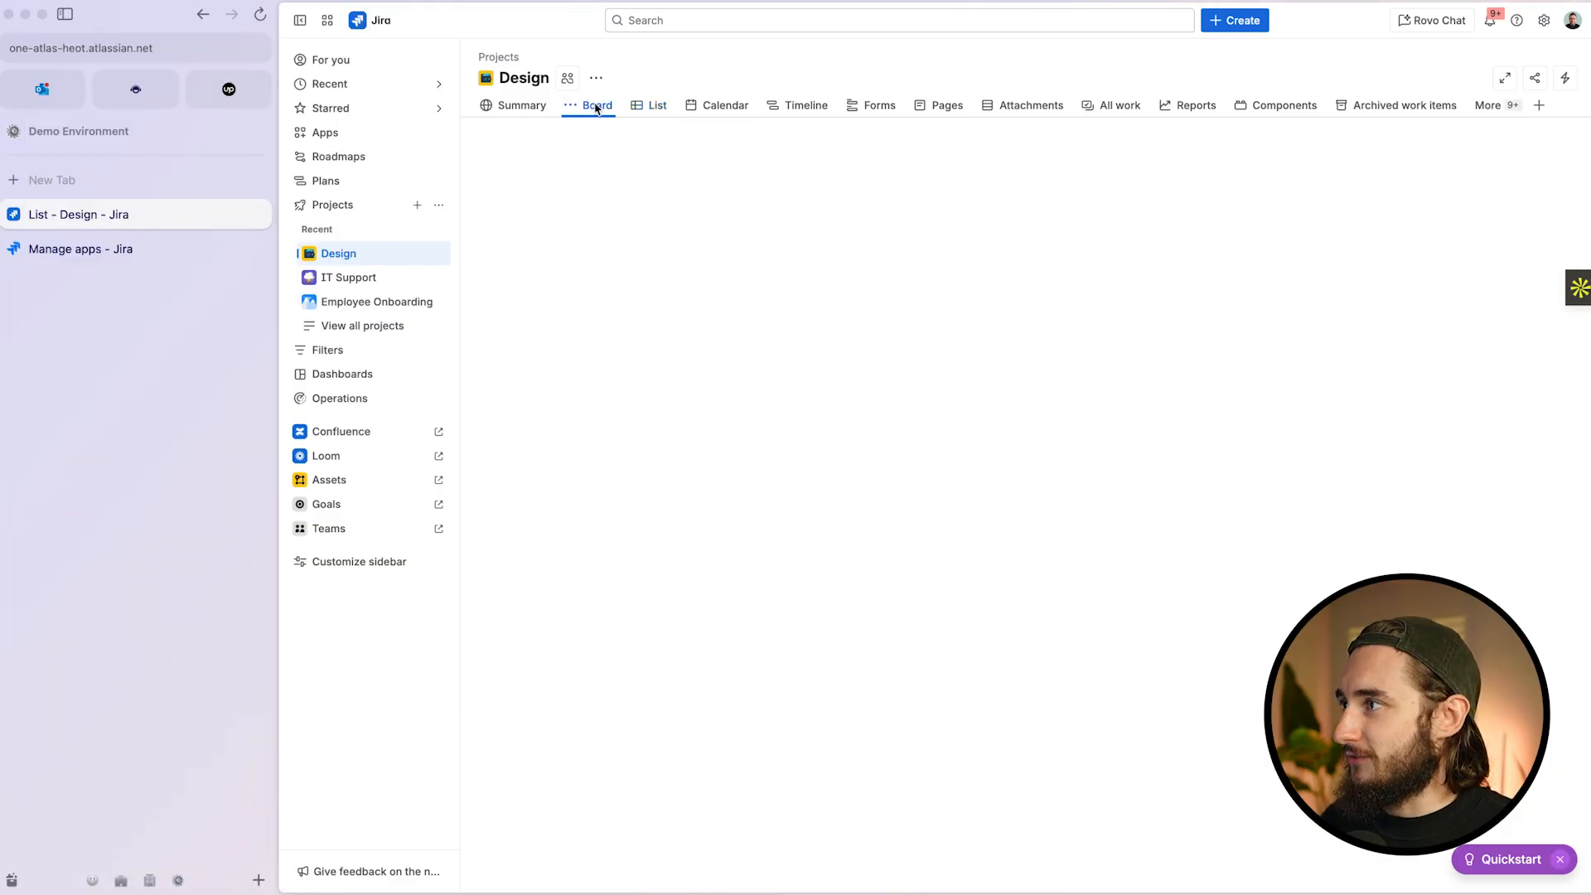
pyautogui.click(255, 18)
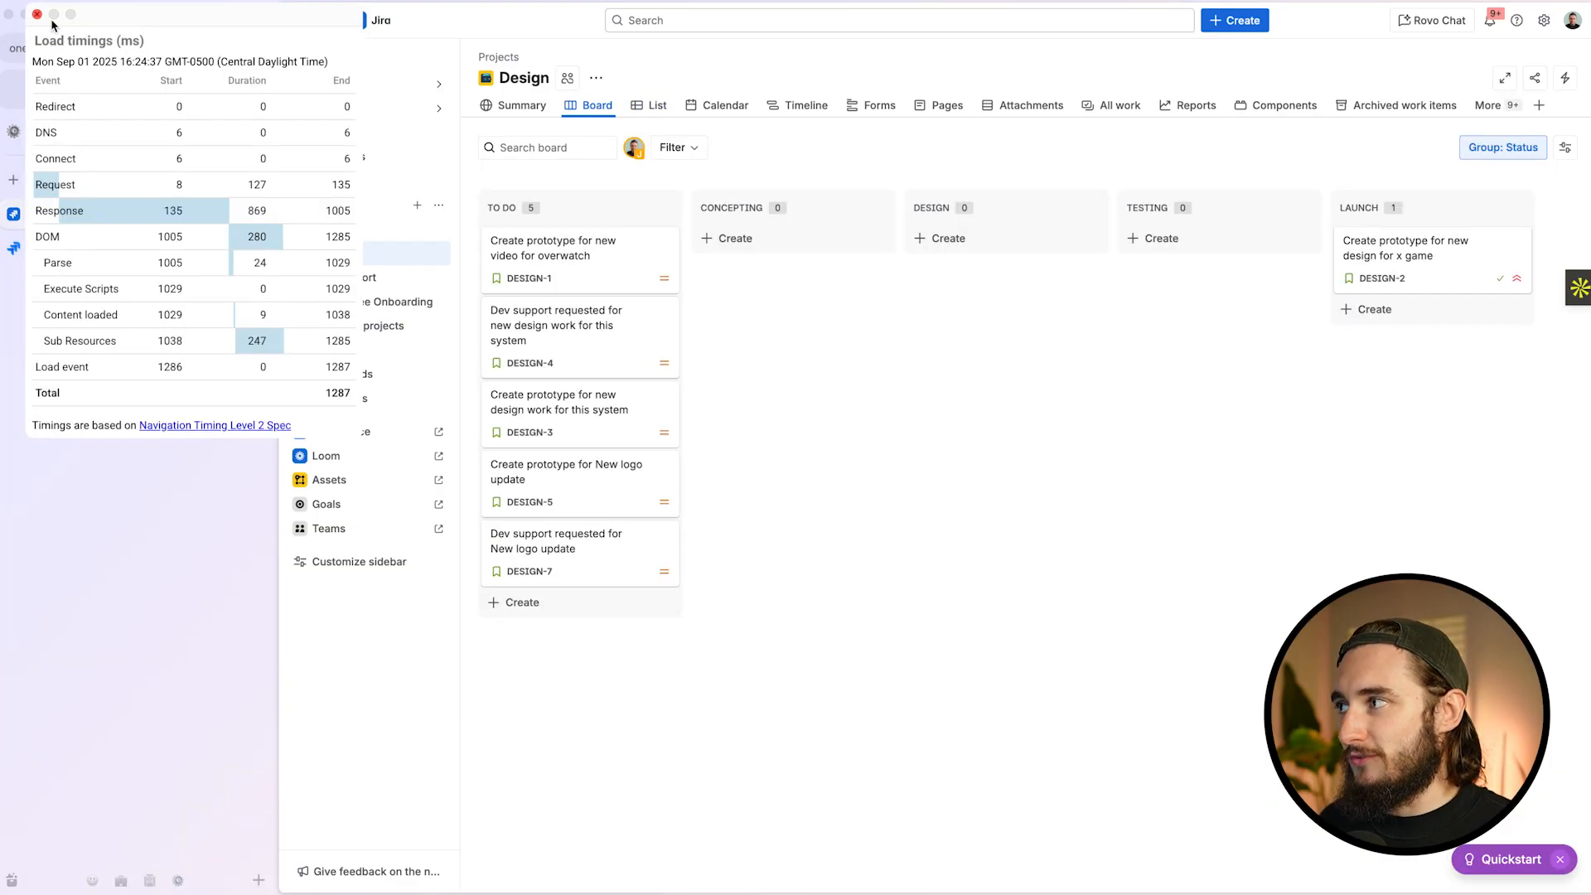
pyautogui.click(38, 15)
pyautogui.click(259, 19)
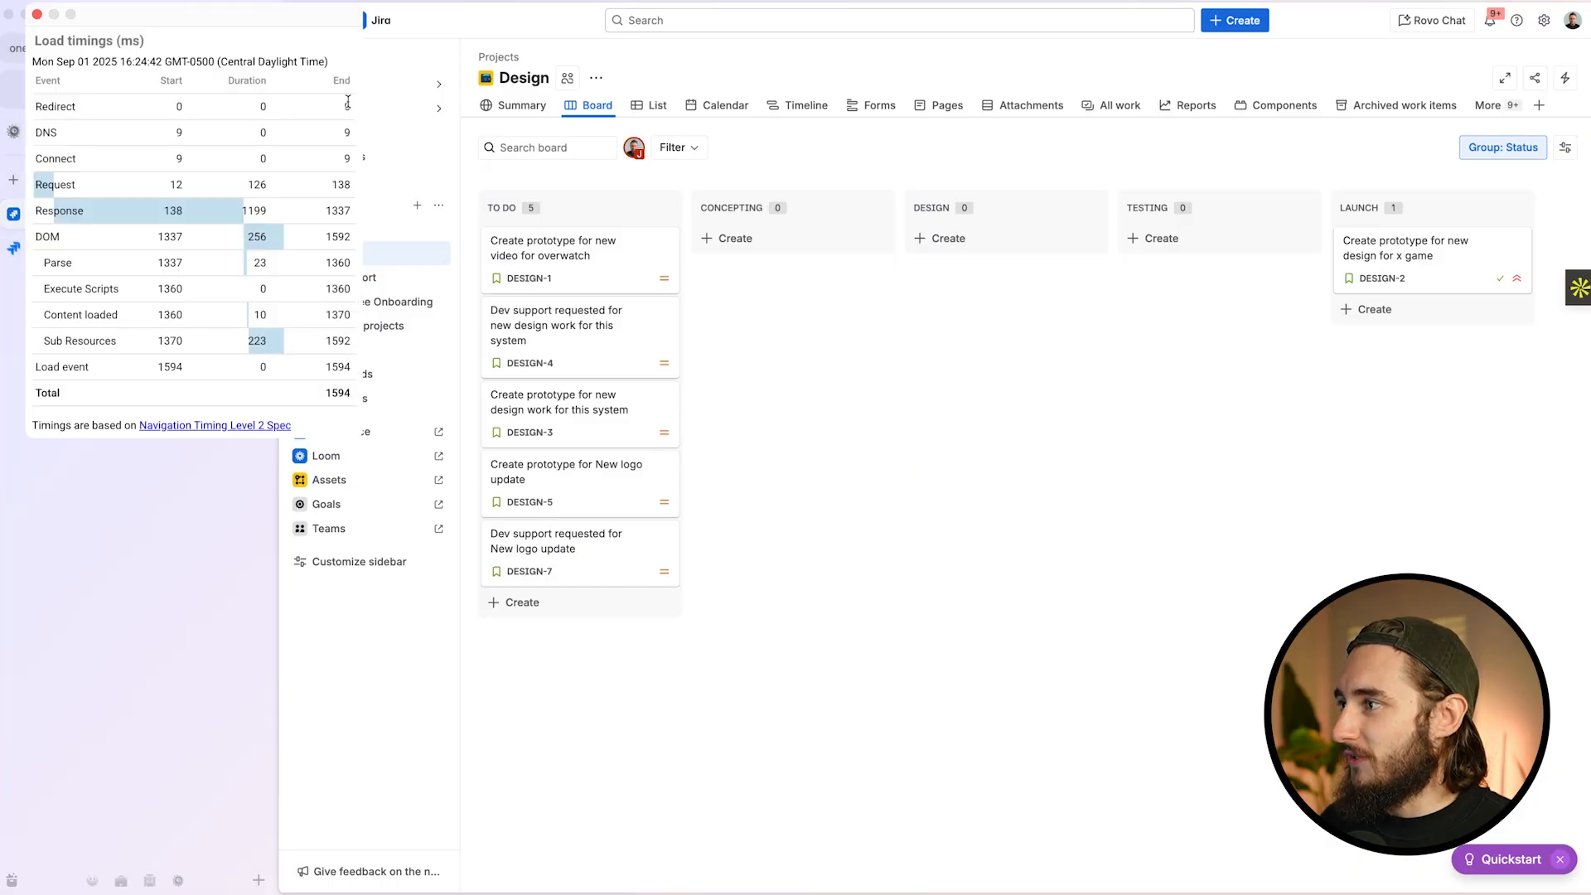
pyautogui.click(1057, 431)
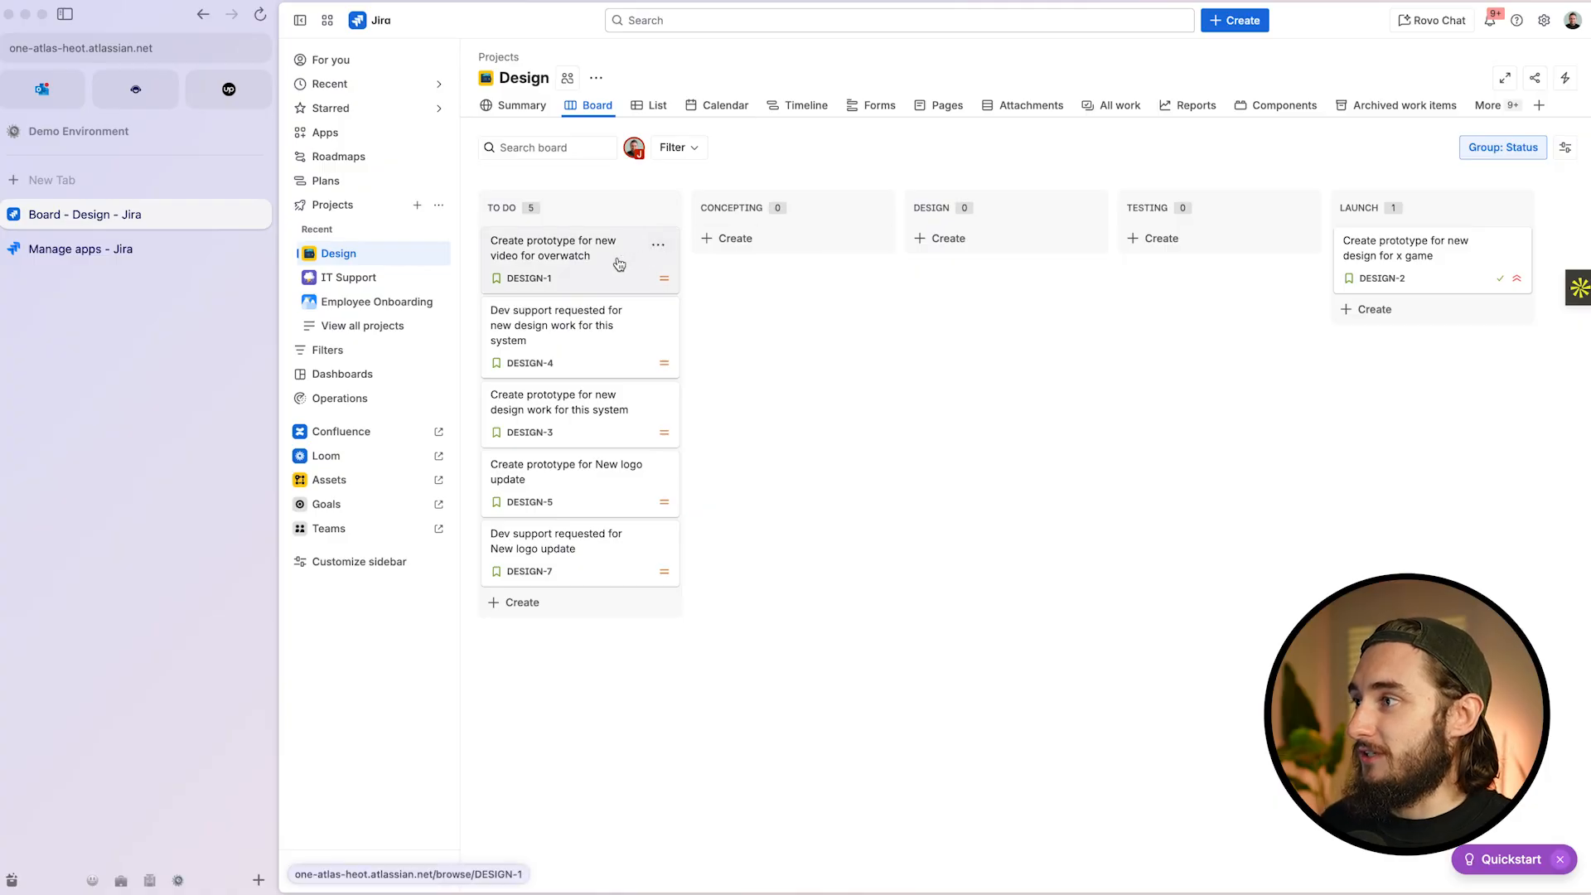
# Open DESIGN-1 from the To Do column and set its status to Launch and its priority to Highest
pyautogui.click(591, 258)
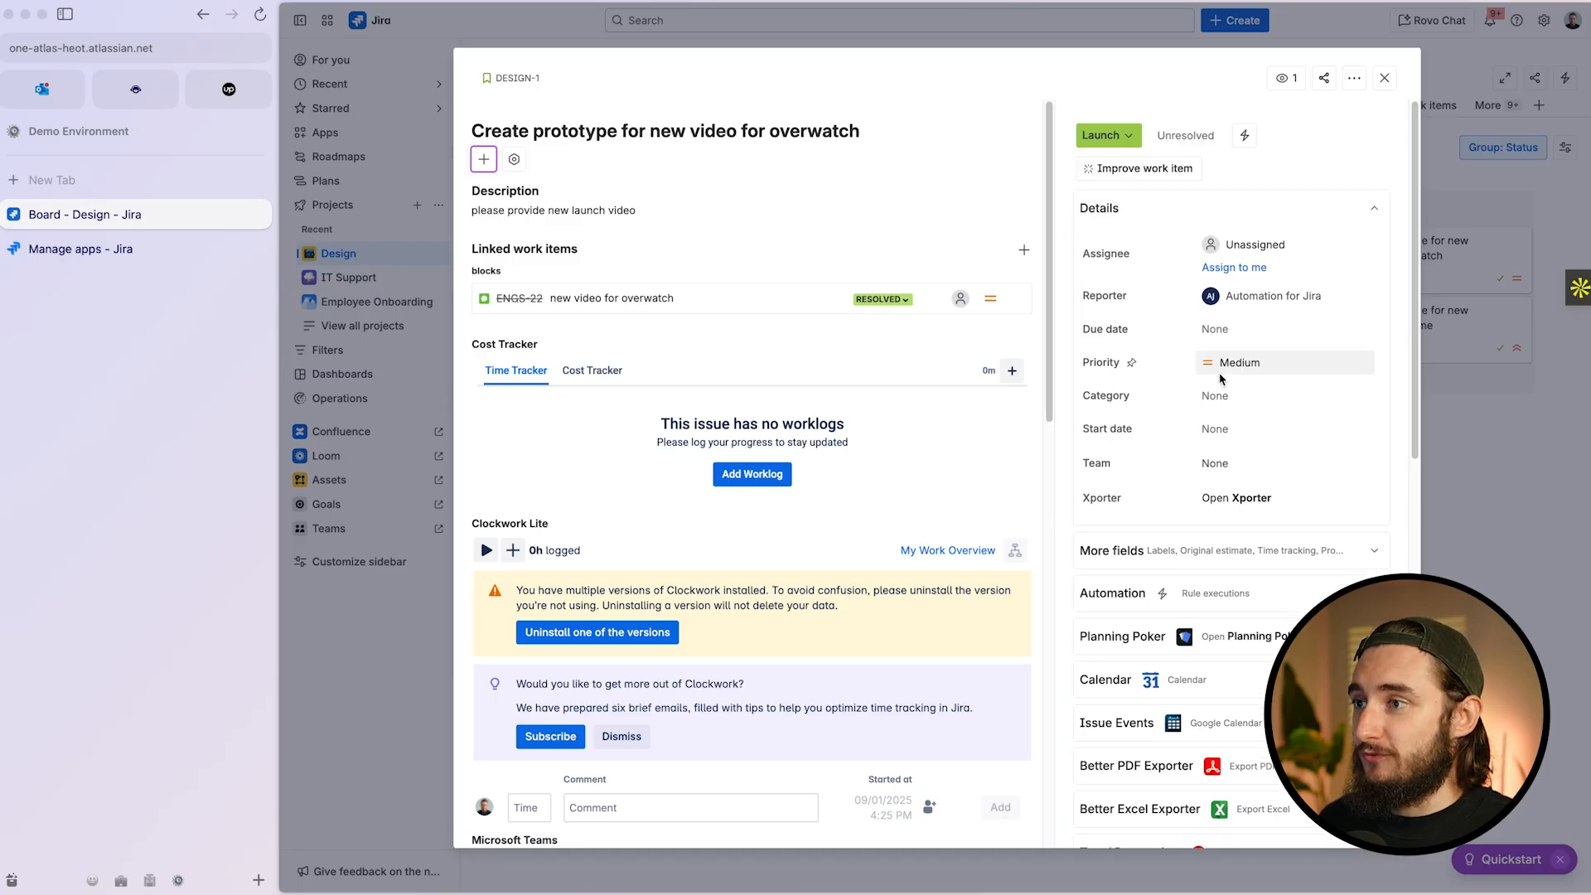
pyautogui.click(1254, 366)
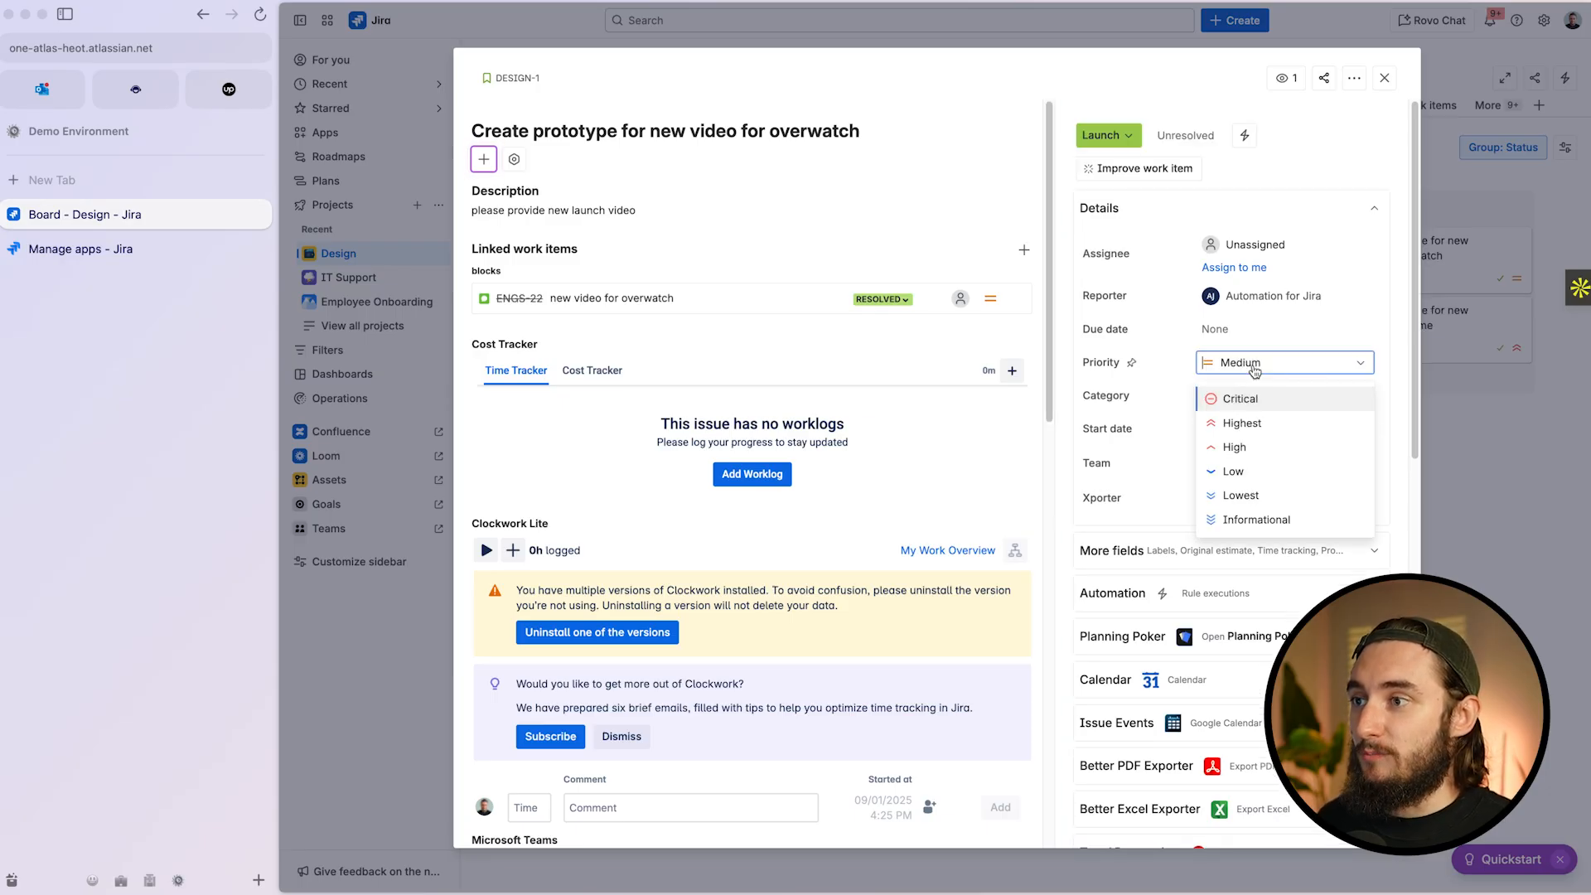
pyautogui.click(1283, 419)
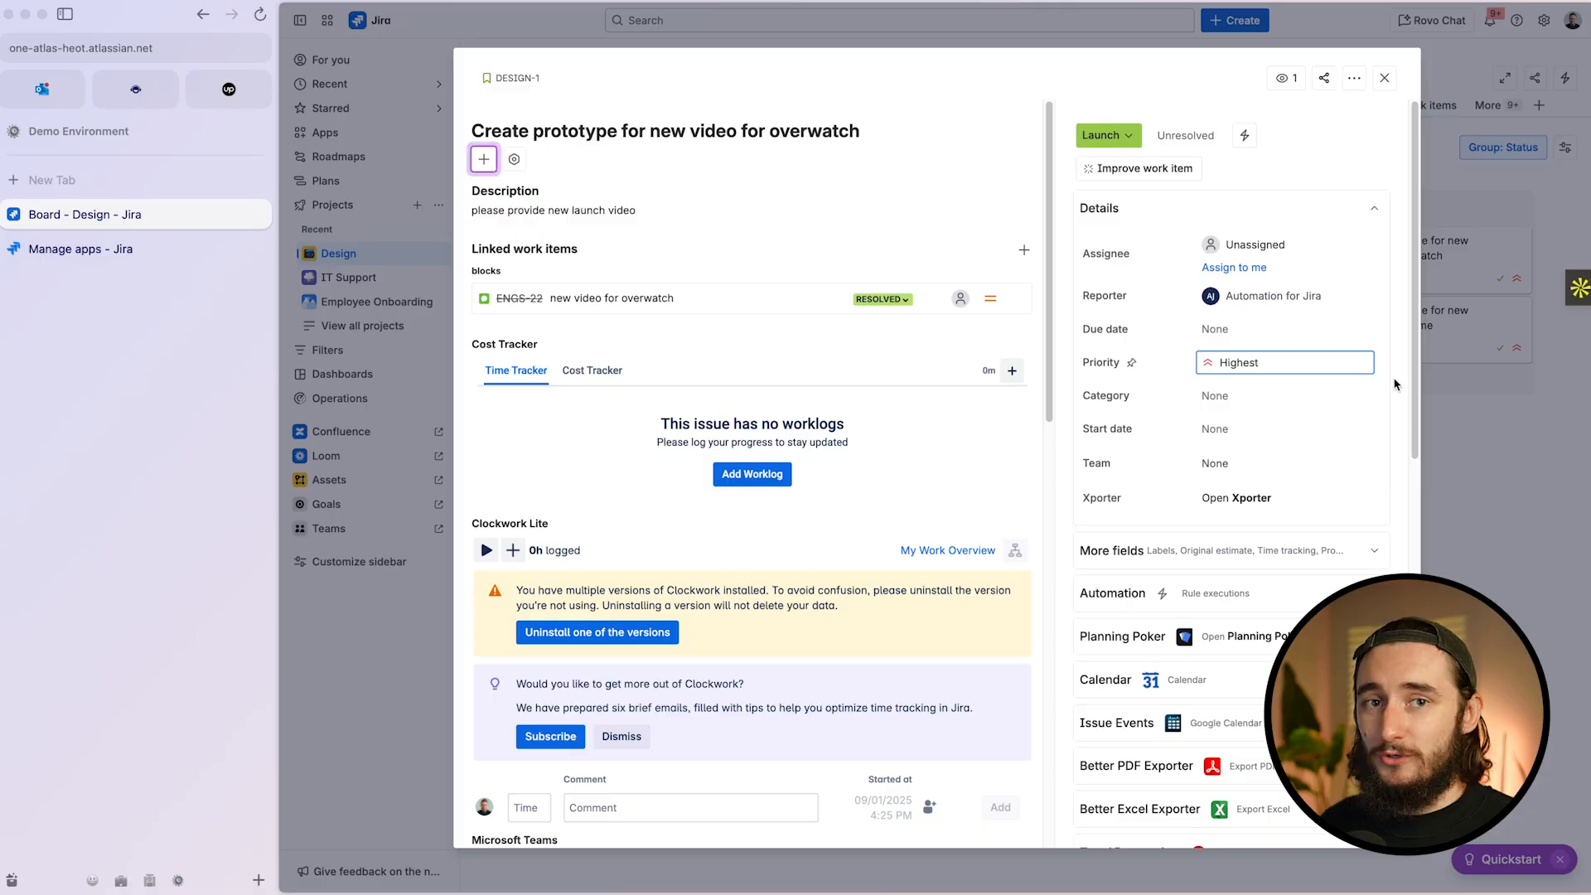
# Examine the app sections in DESIGN-1's main content and details area, and close the work item
pyautogui.scroll(-5, 870, 484)
pyautogui.scroll(-5, 870, 483)
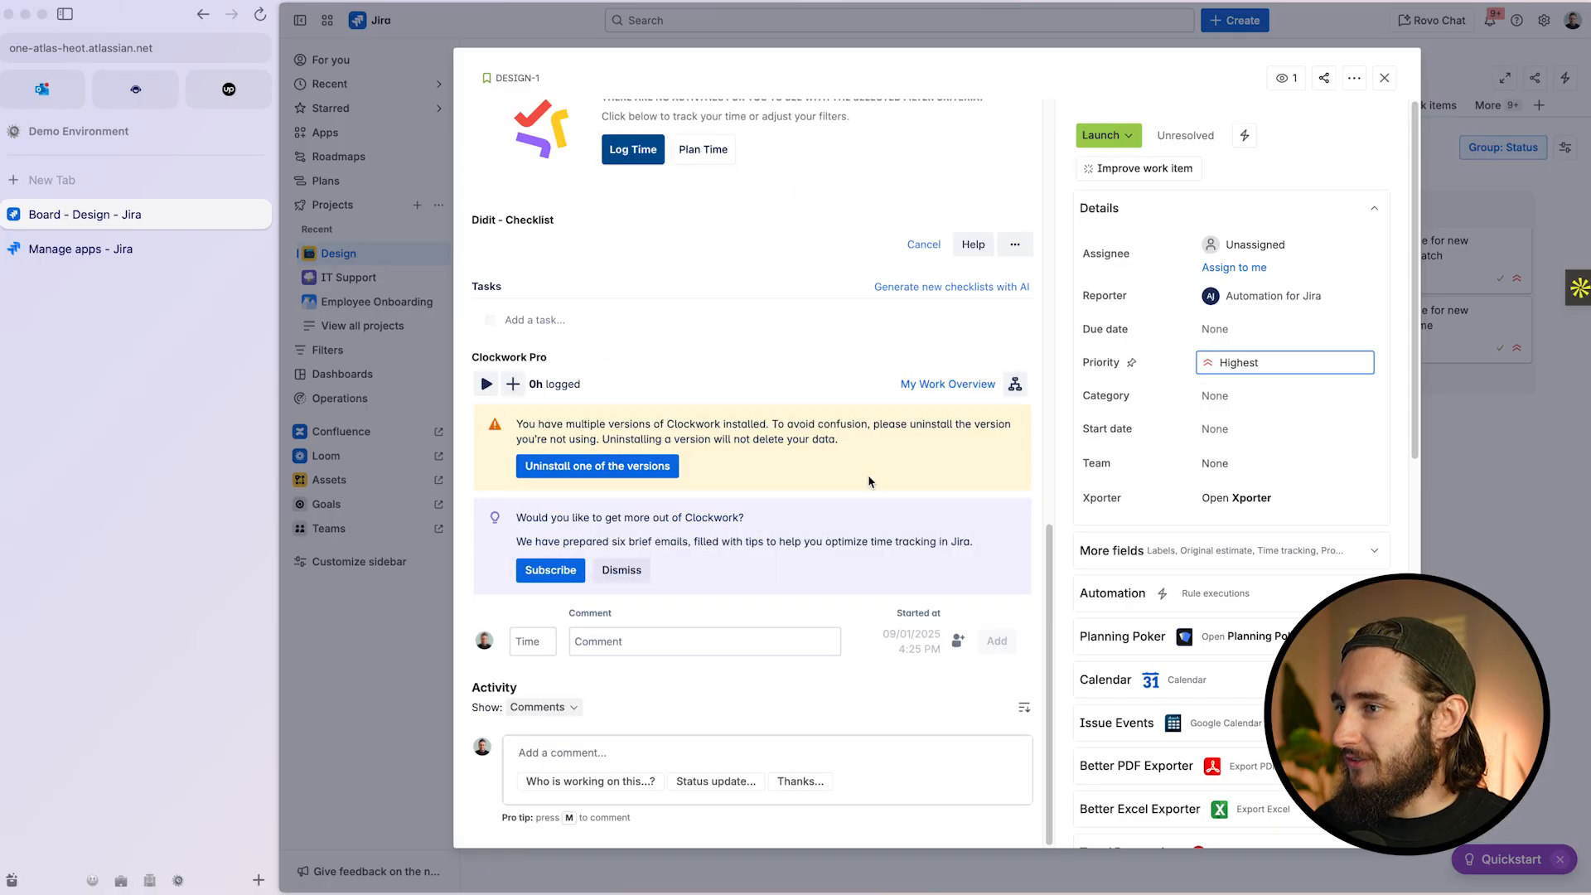
pyautogui.scroll(8, 880, 514)
pyautogui.scroll(3, 882, 516)
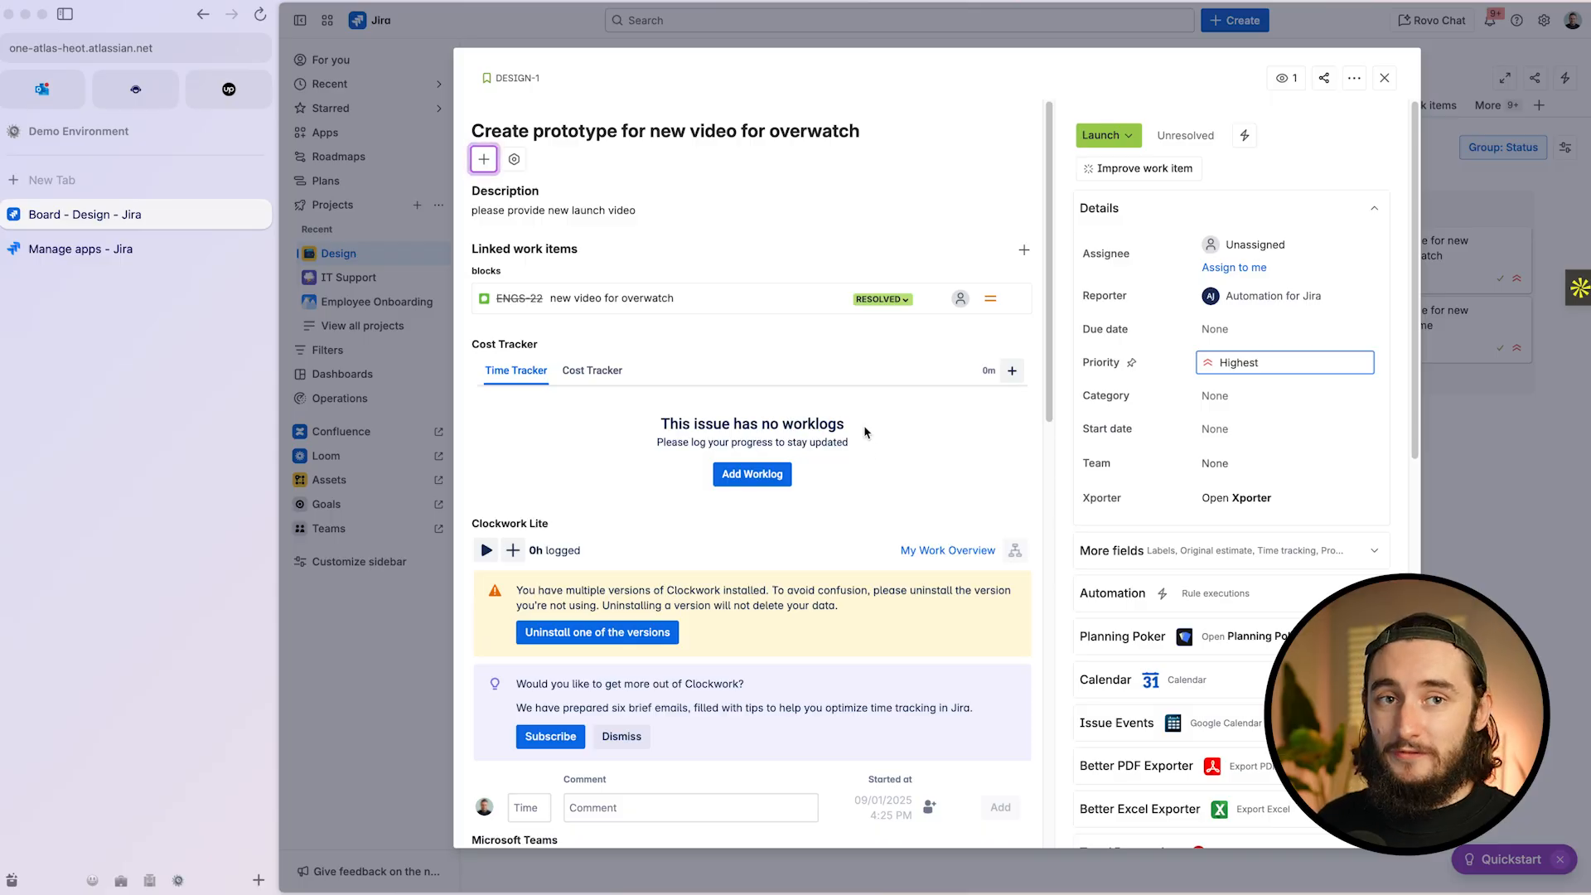
pyautogui.scroll(-5, 769, 636)
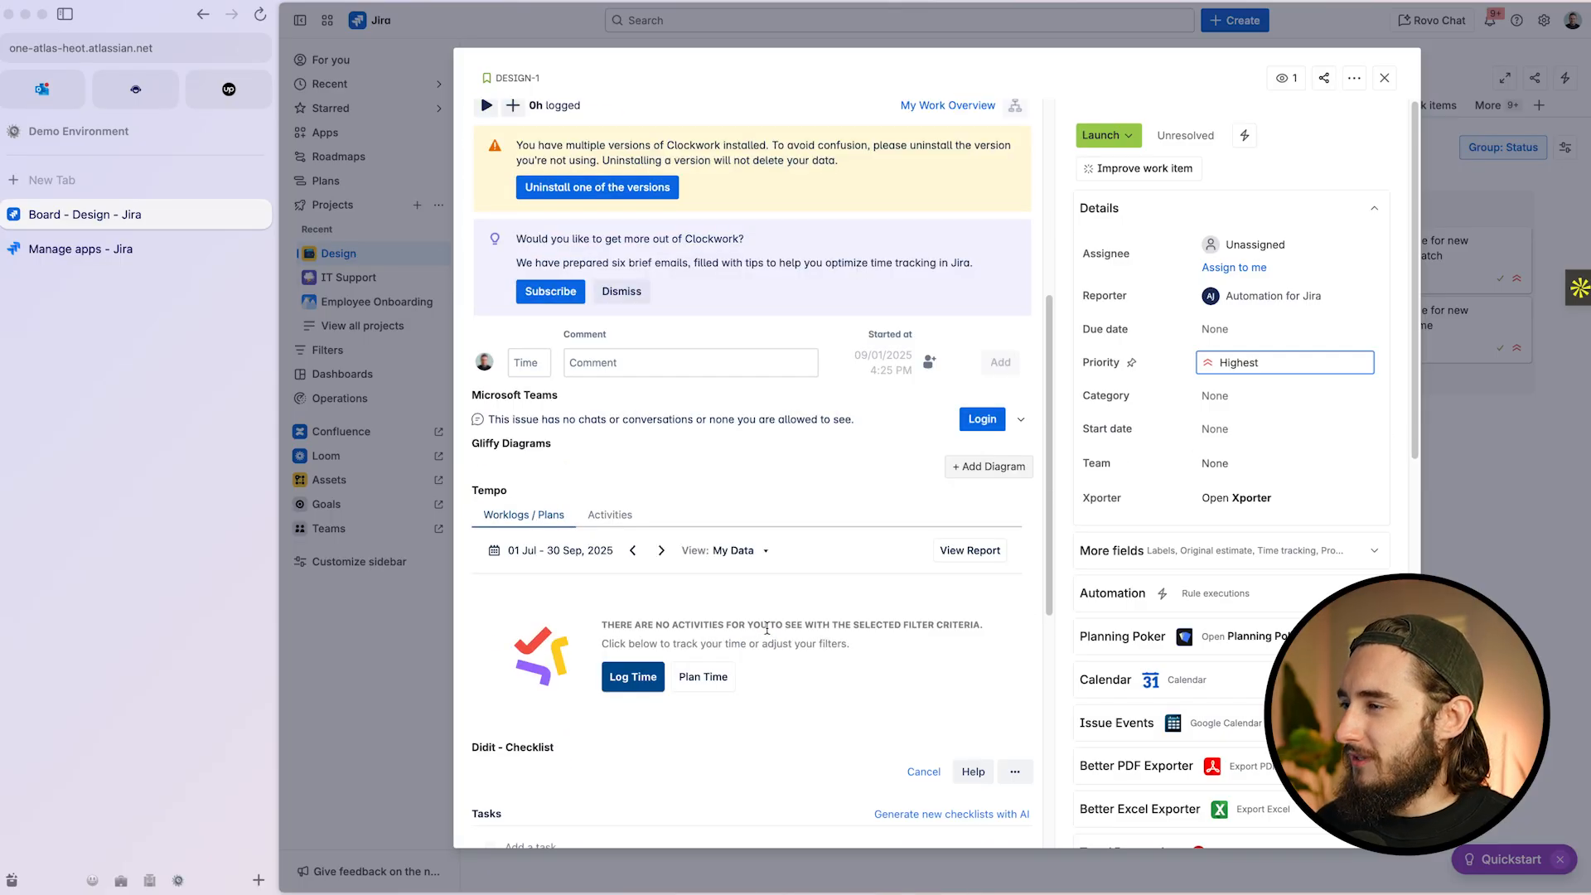
pyautogui.scroll(4, 759, 626)
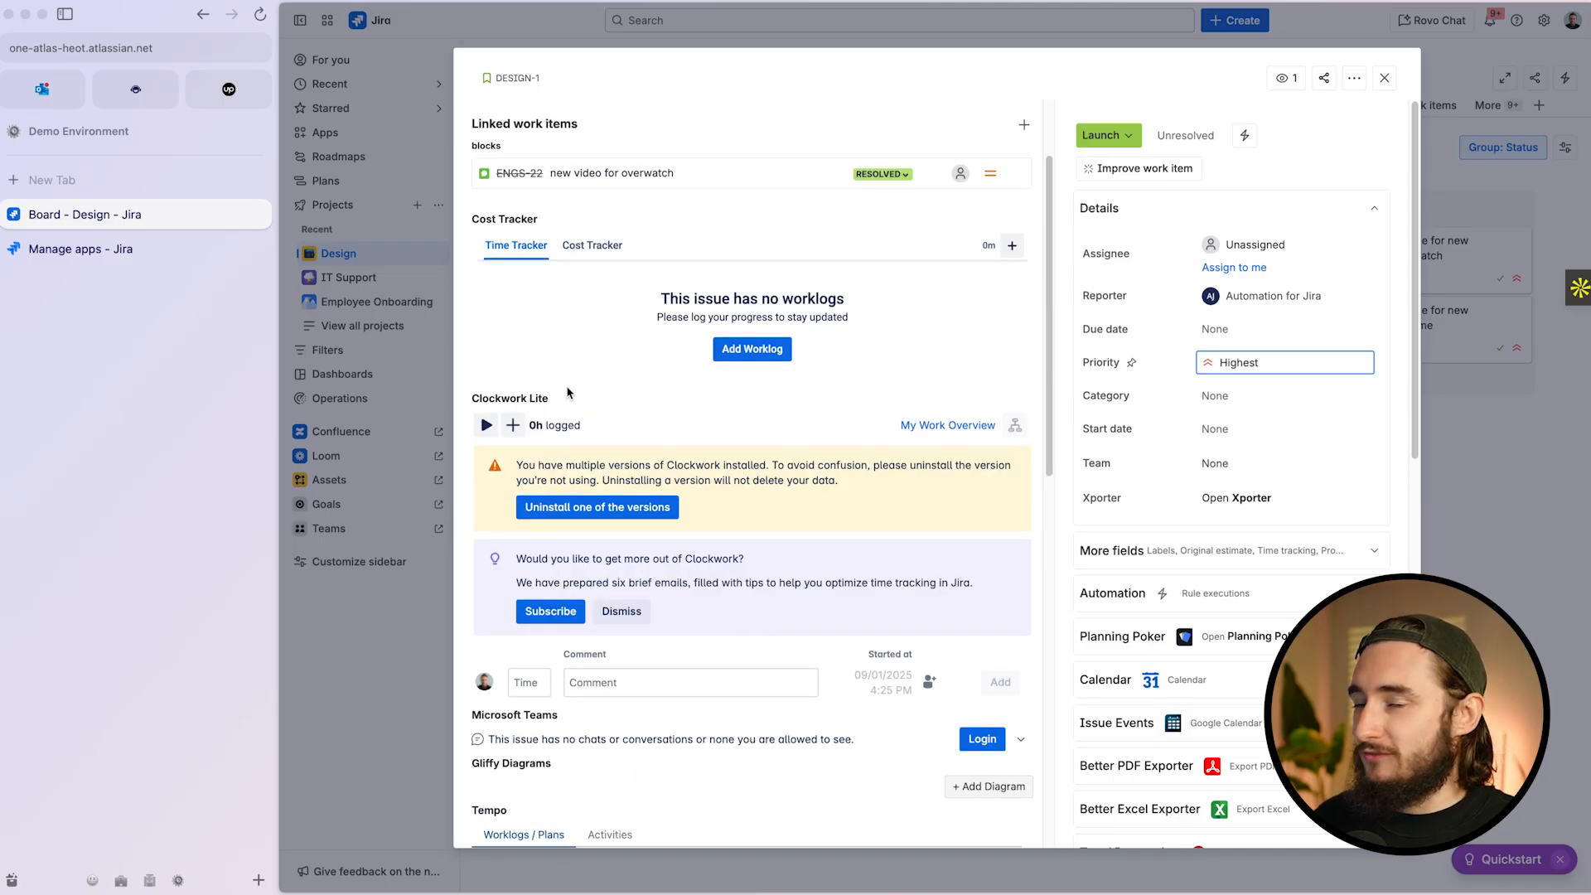
pyautogui.scroll(-4, 550, 420)
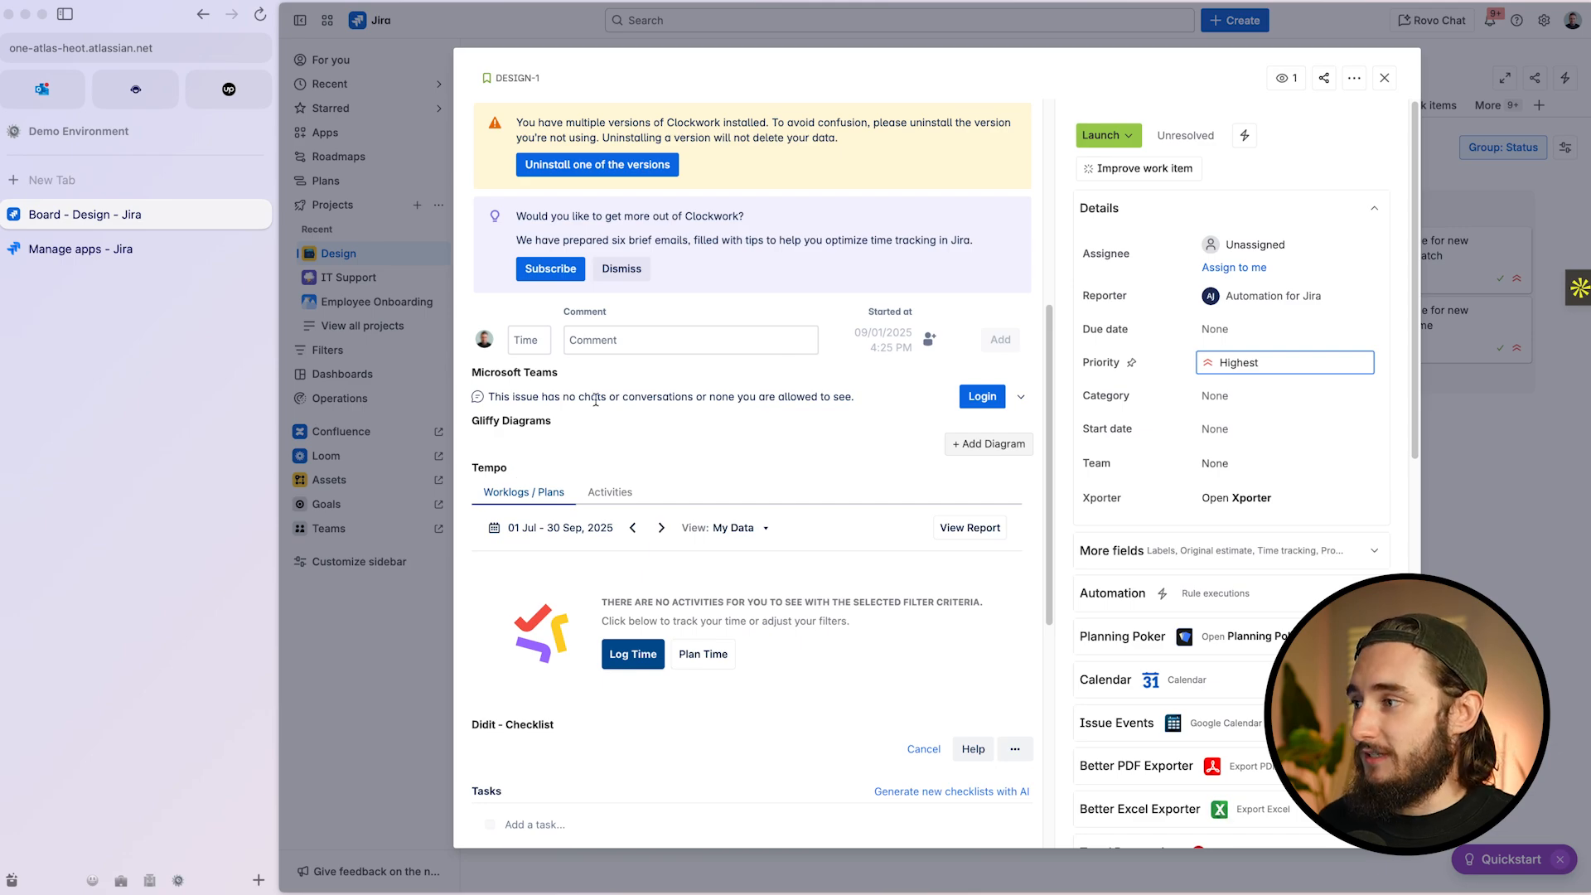
pyautogui.scroll(-5, 1227, 613)
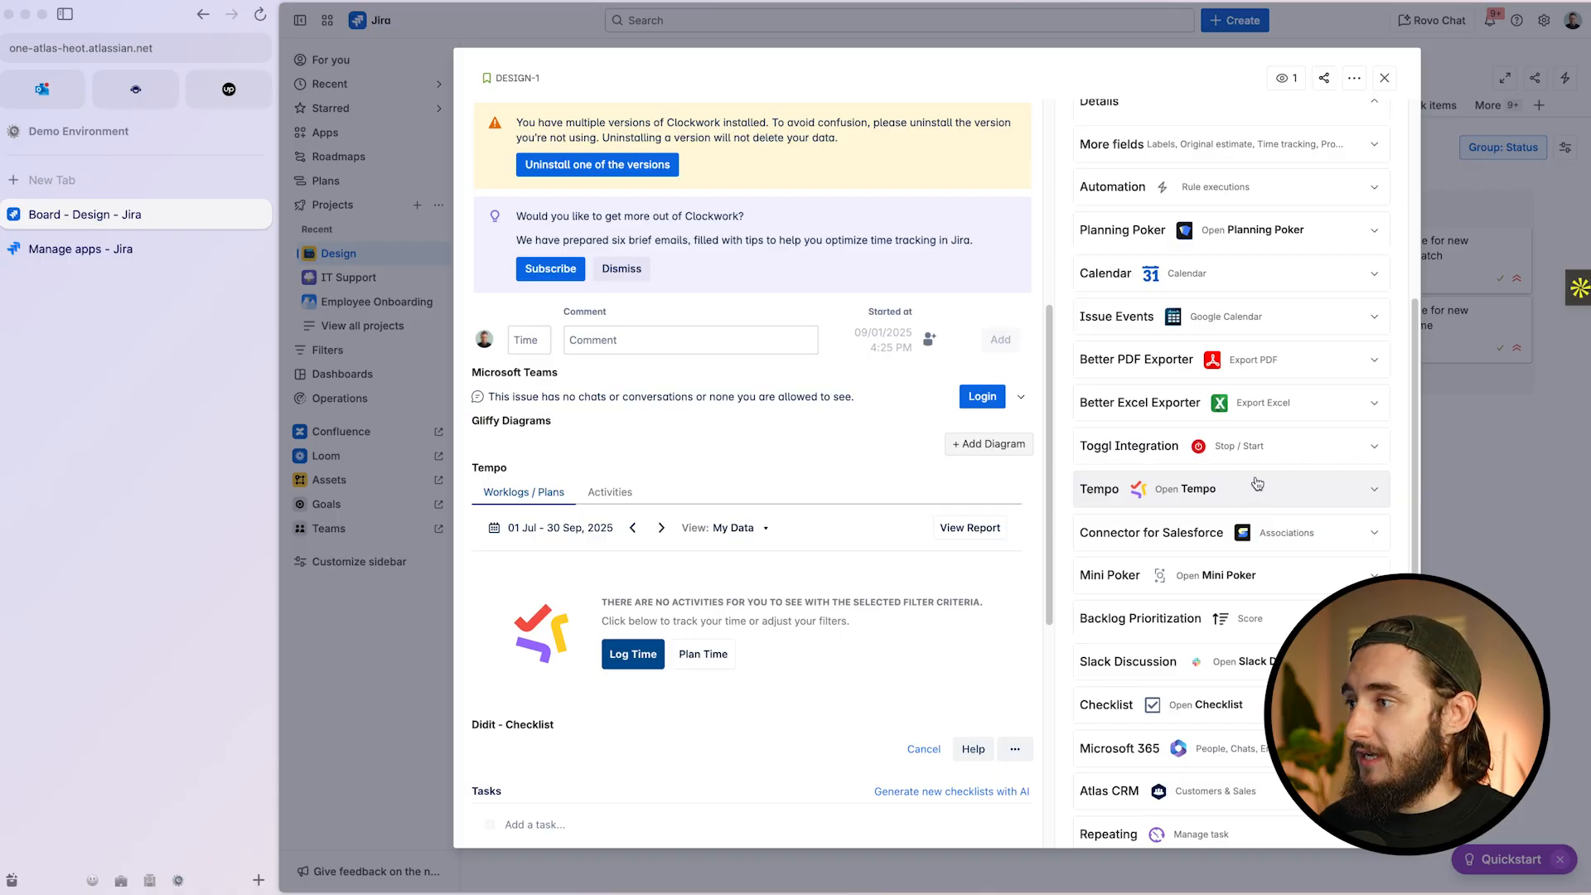
pyautogui.scroll(3, 564, 637)
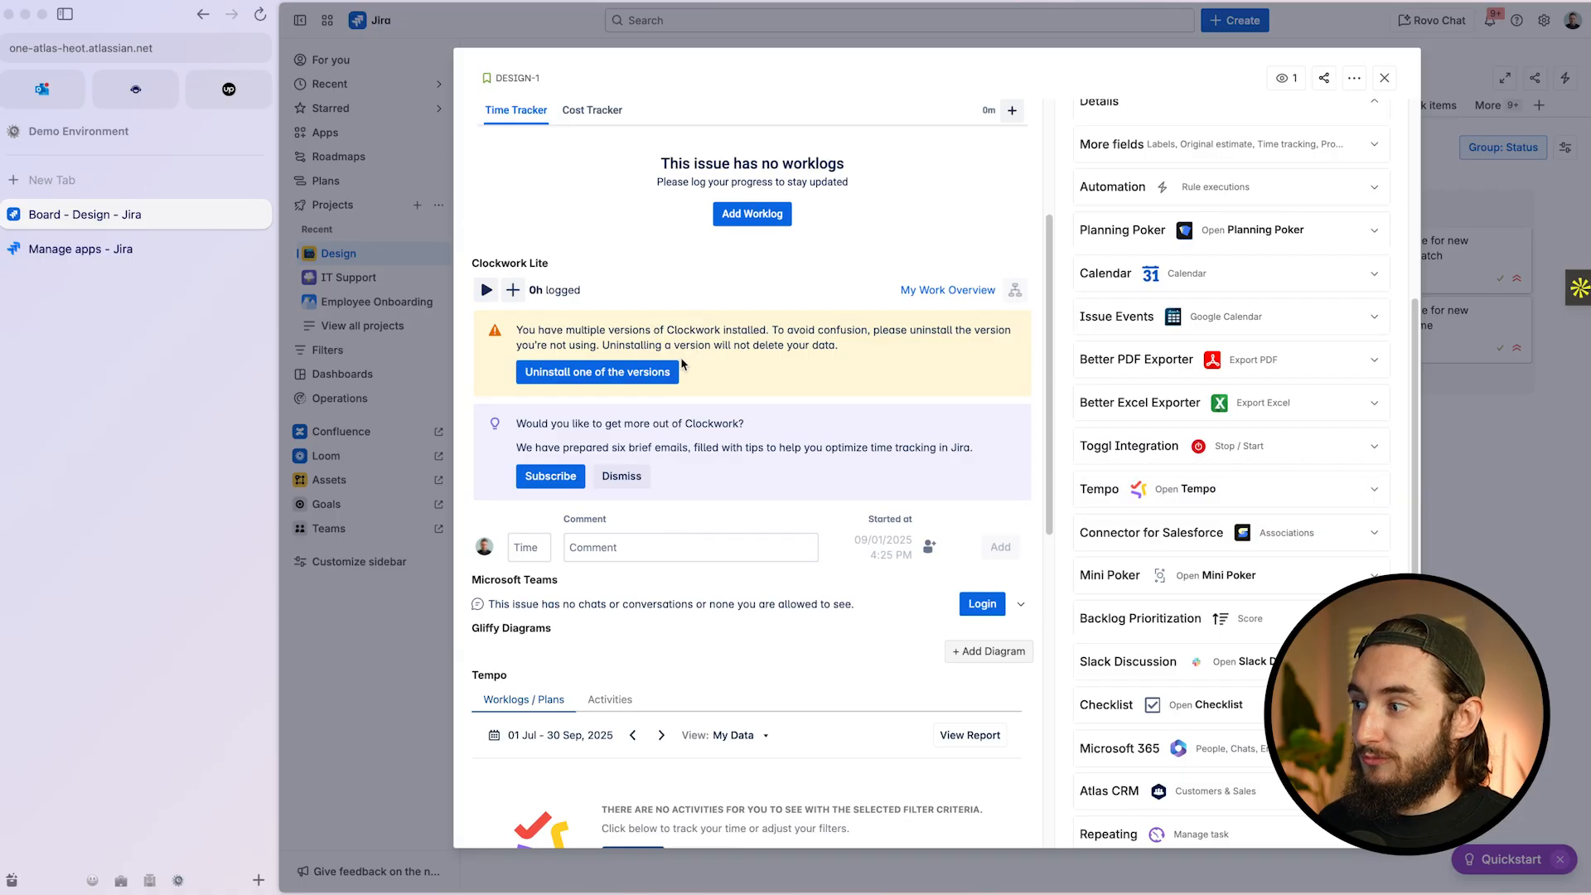
pyautogui.scroll(5, 900, 521)
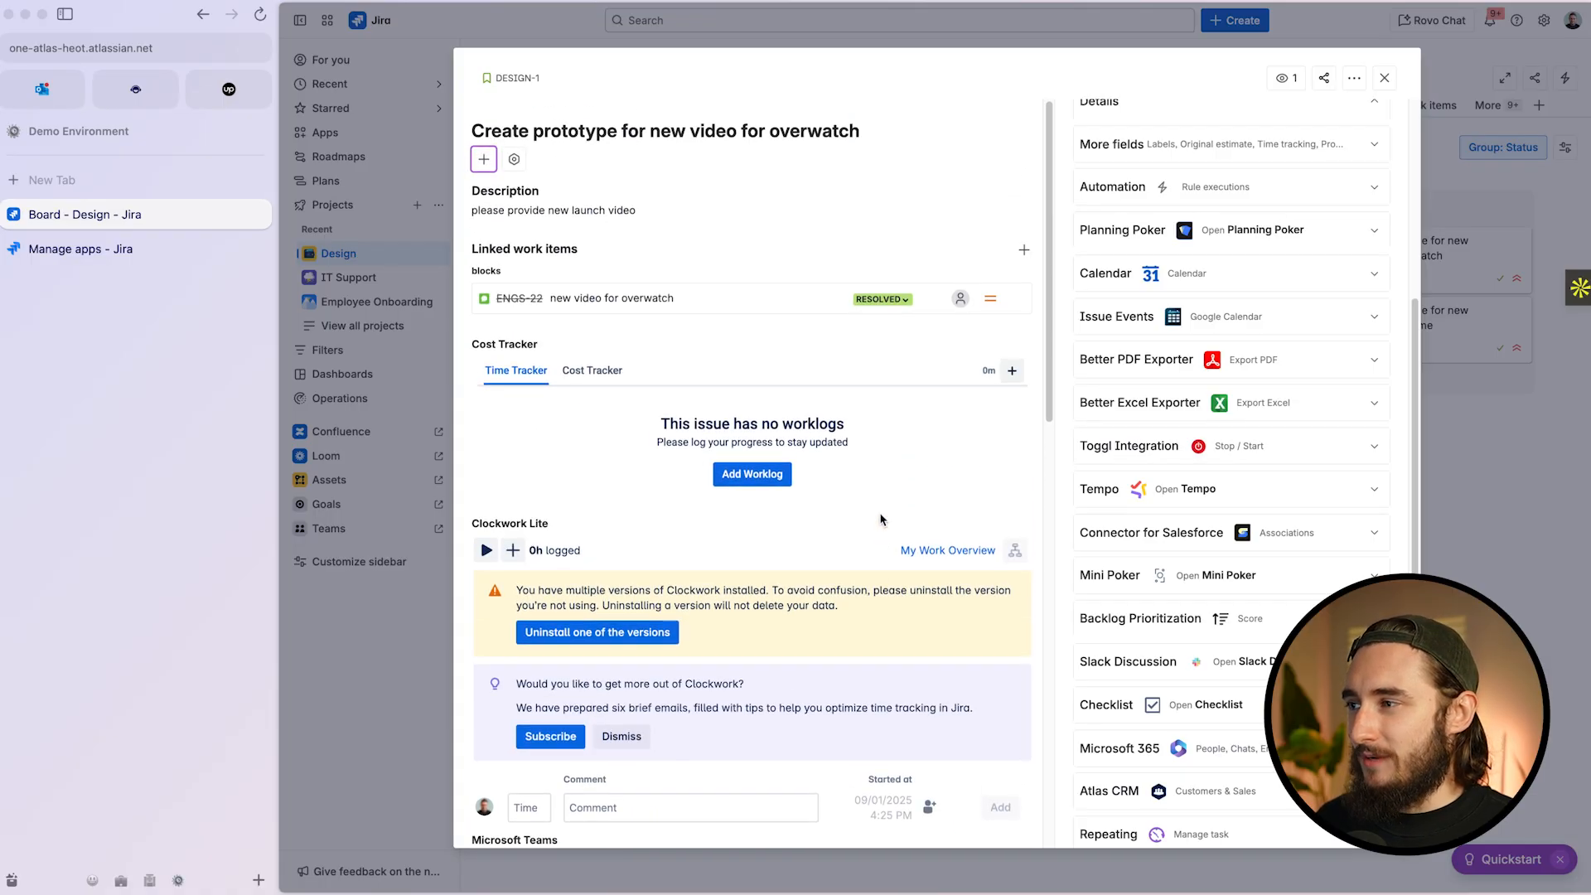
pyautogui.scroll(-3, 792, 659)
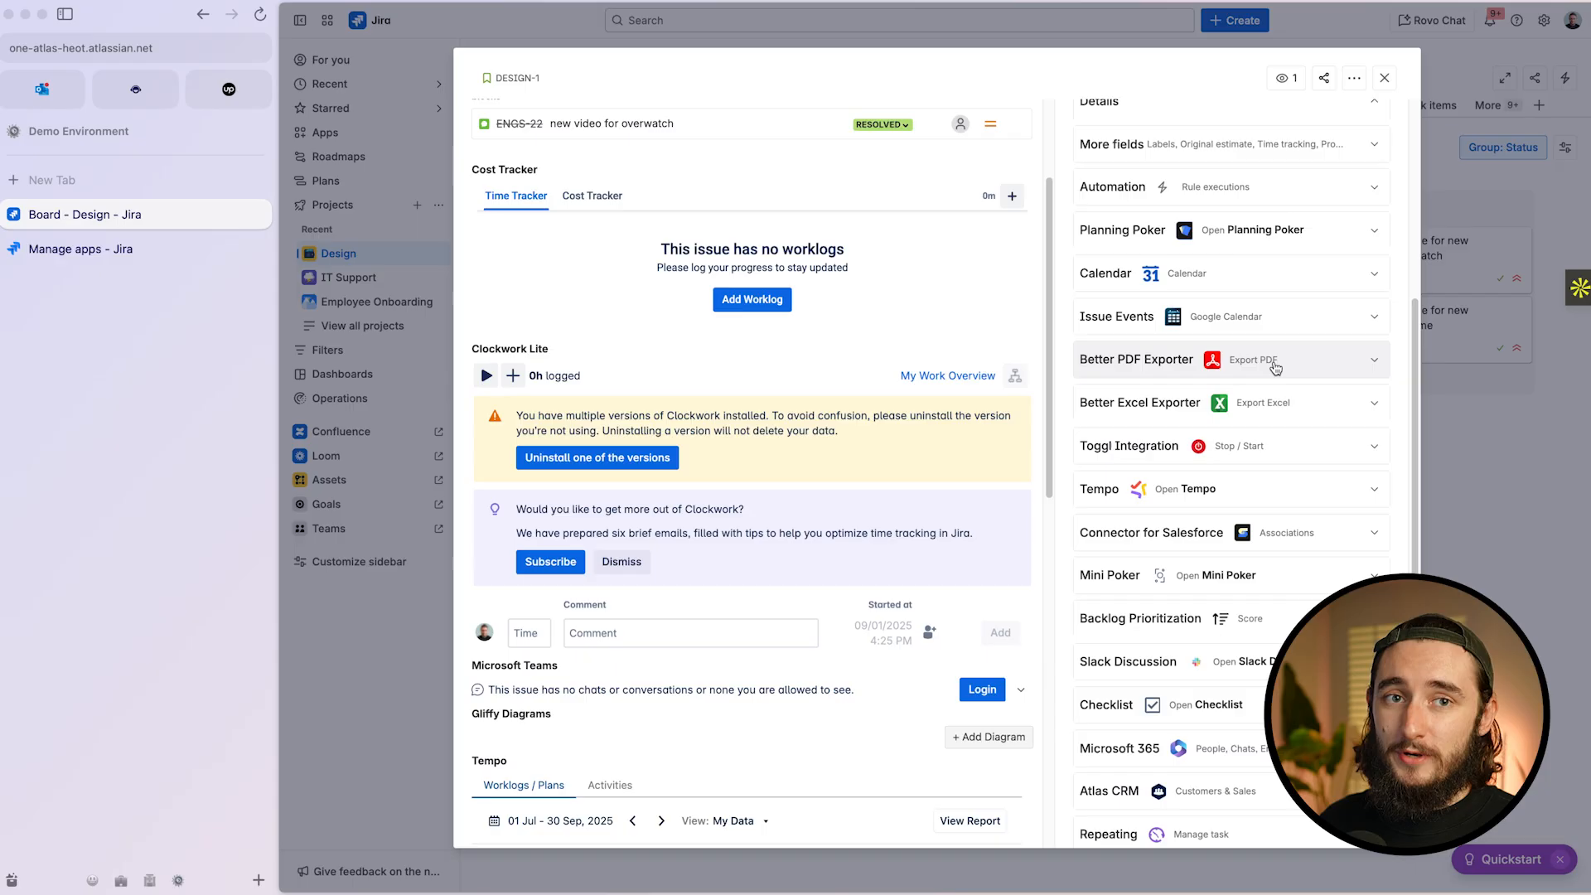
pyautogui.scroll(-1, 779, 641)
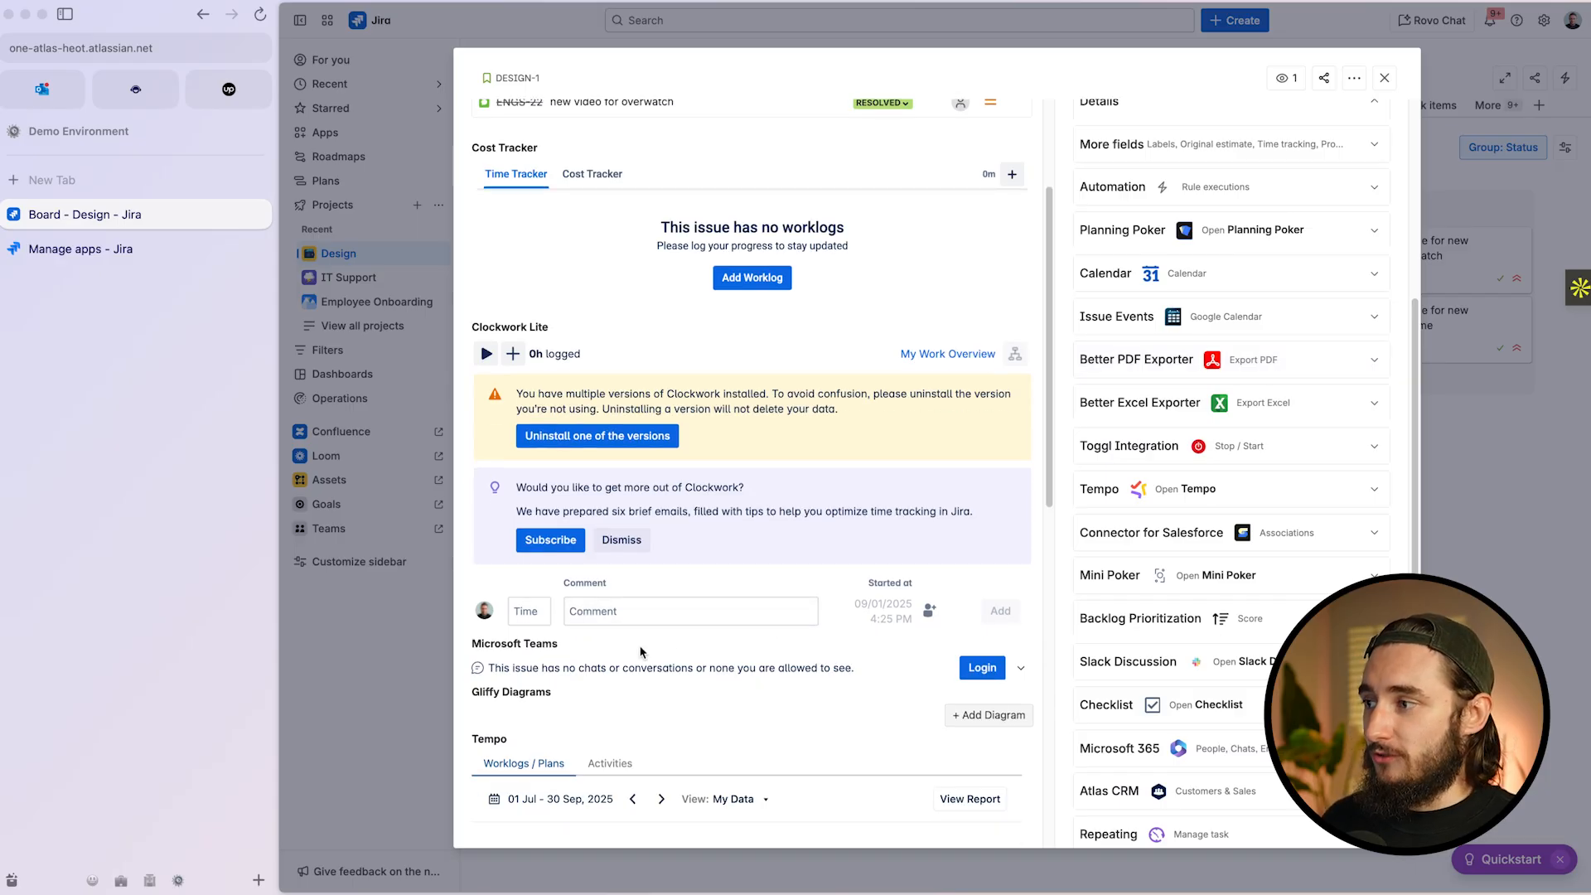
pyautogui.press('Escape')
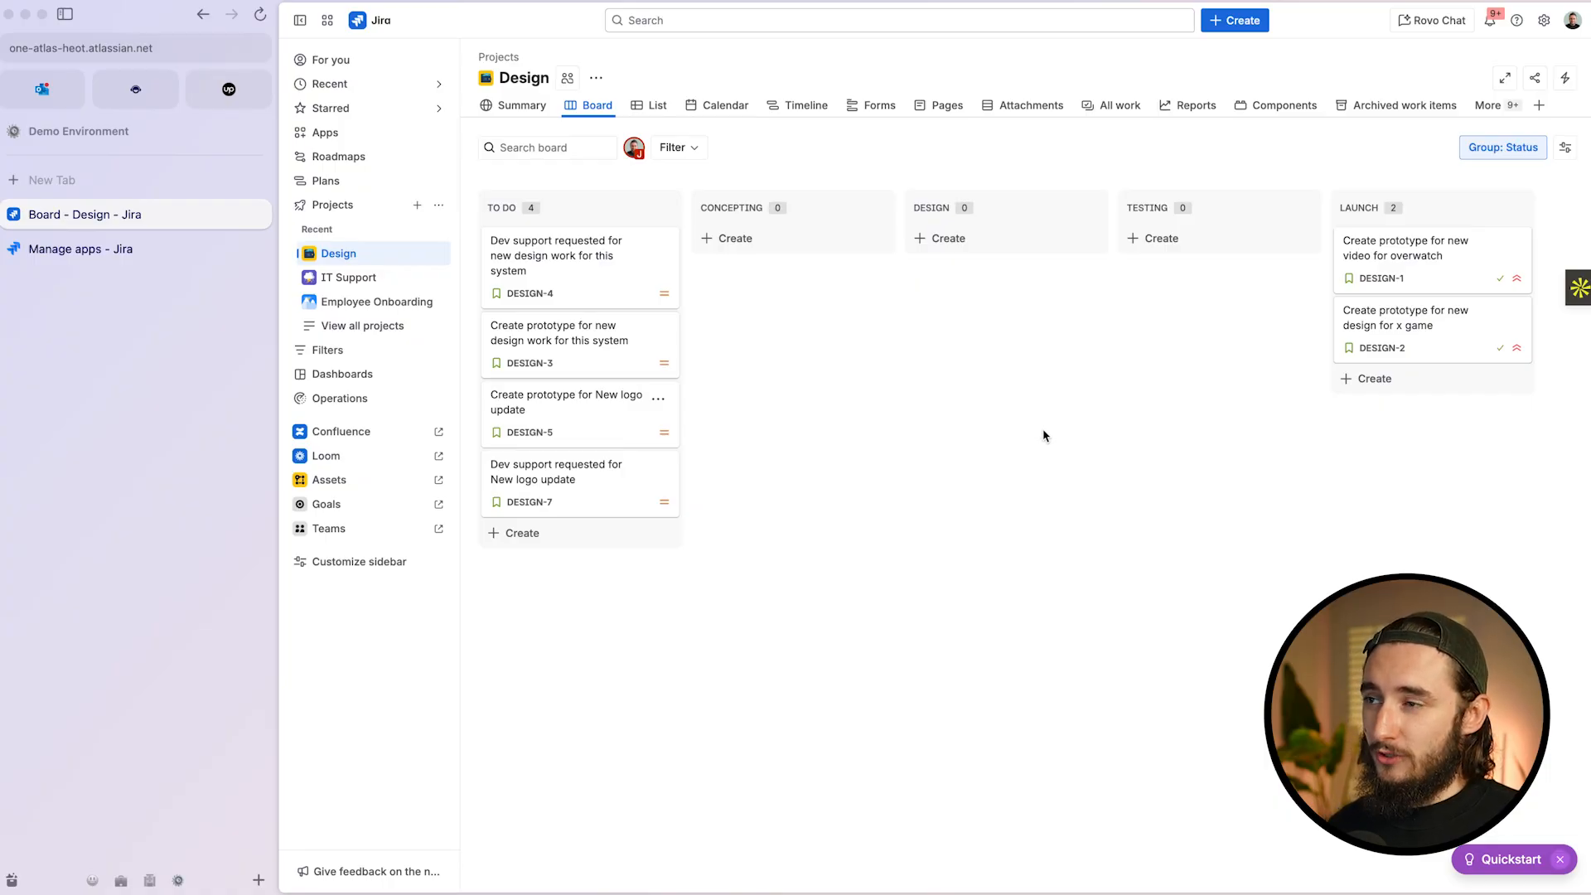
# Open DESIGN-7 from the To Do column, look through its app sections, and expand the Better PDF Exporter section
pyautogui.click(592, 258)
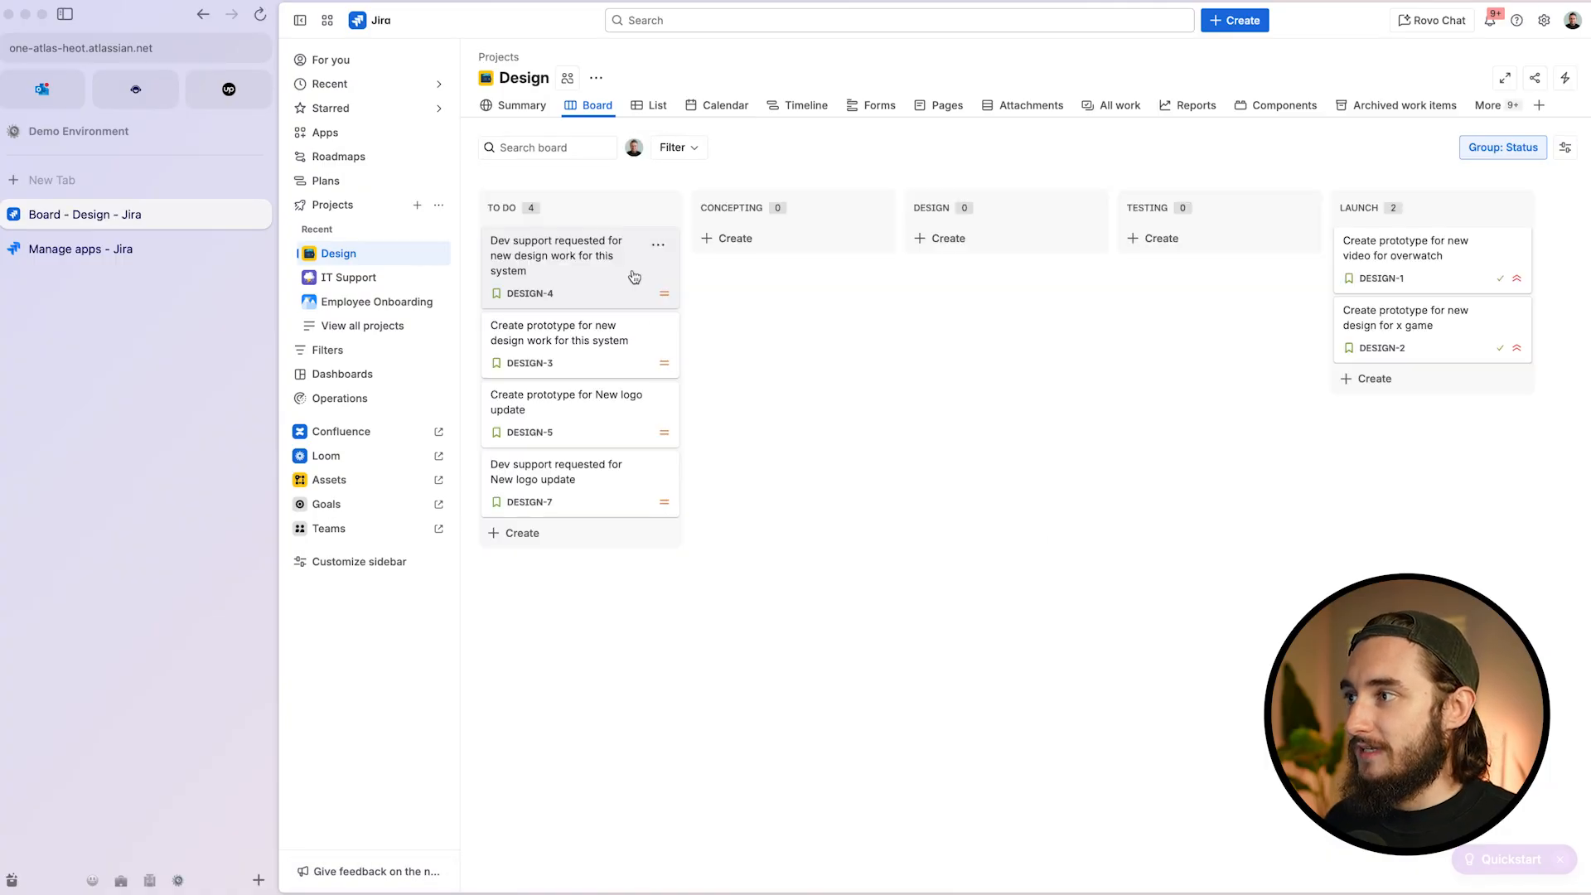
pyautogui.click(612, 473)
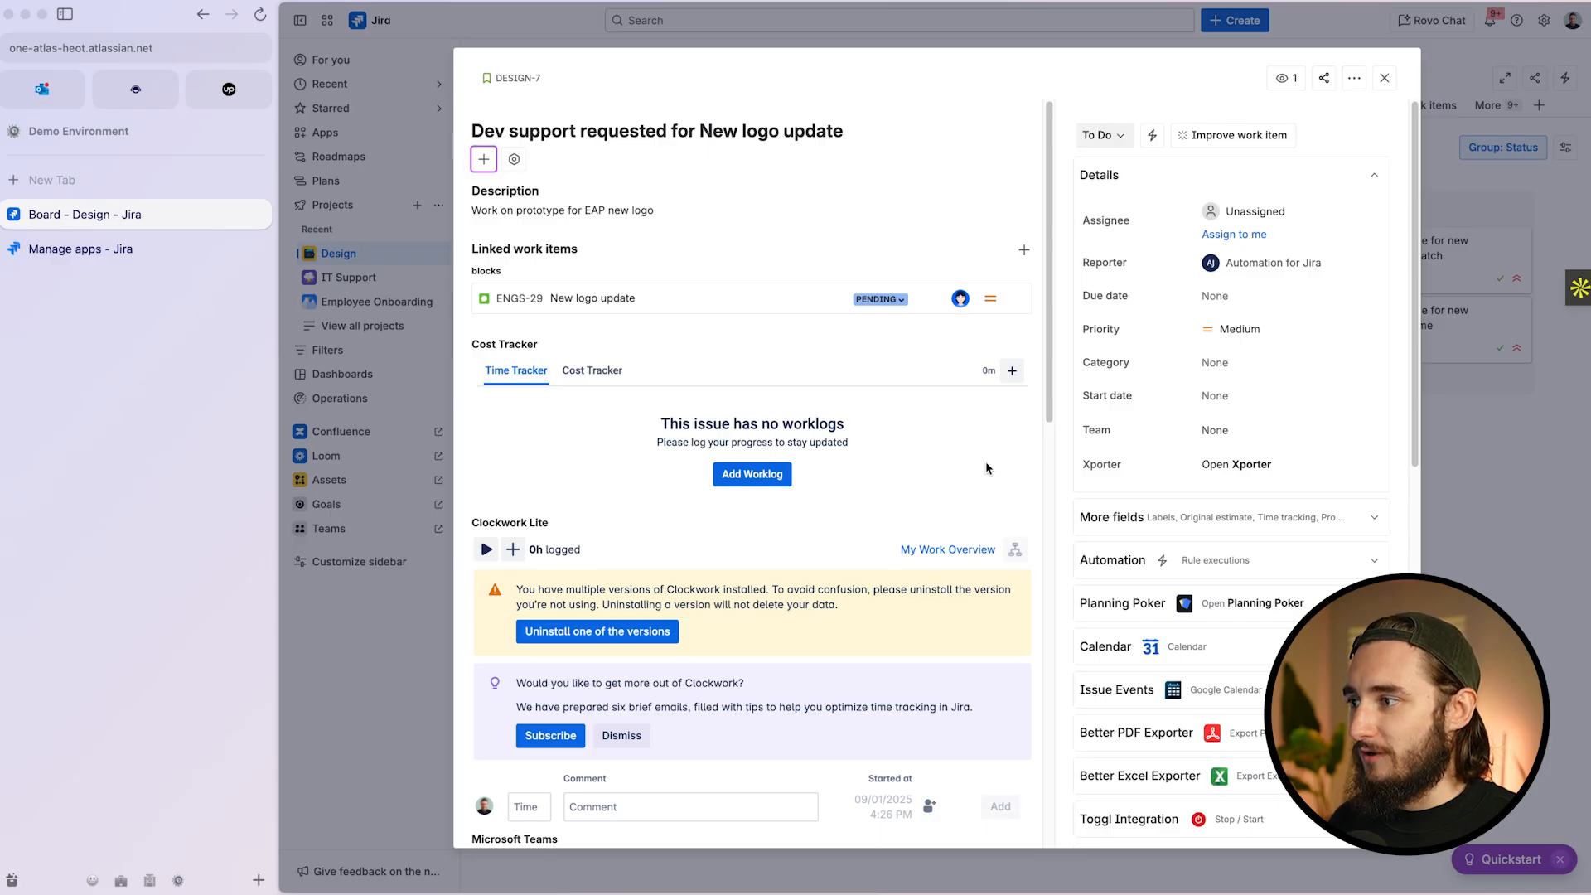
pyautogui.scroll(-3, 855, 607)
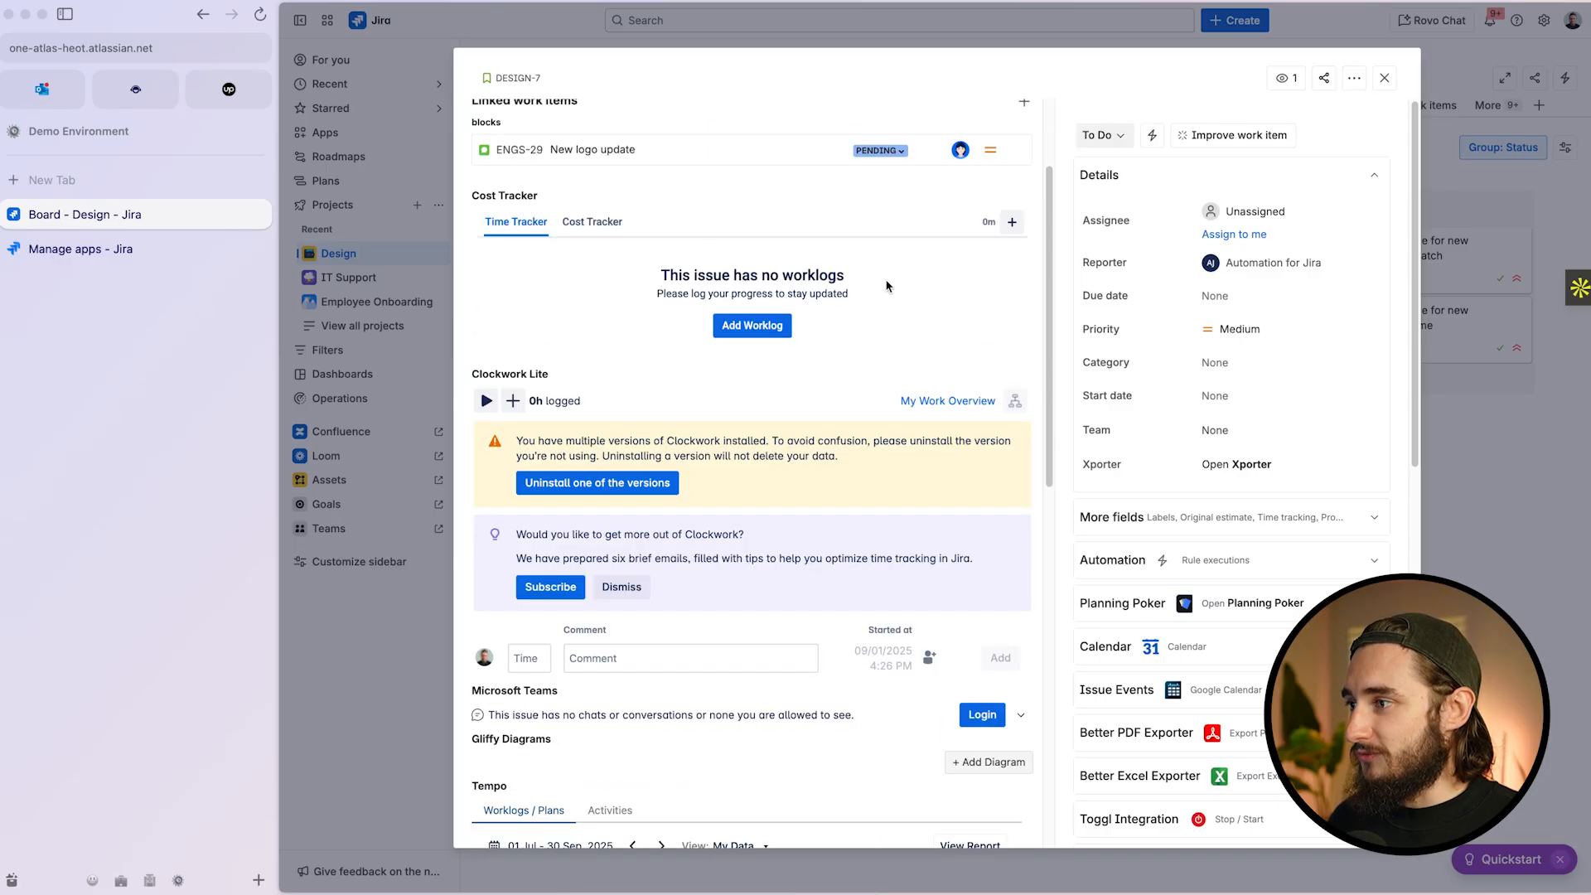
pyautogui.scroll(-8, 812, 601)
pyautogui.scroll(6, 765, 593)
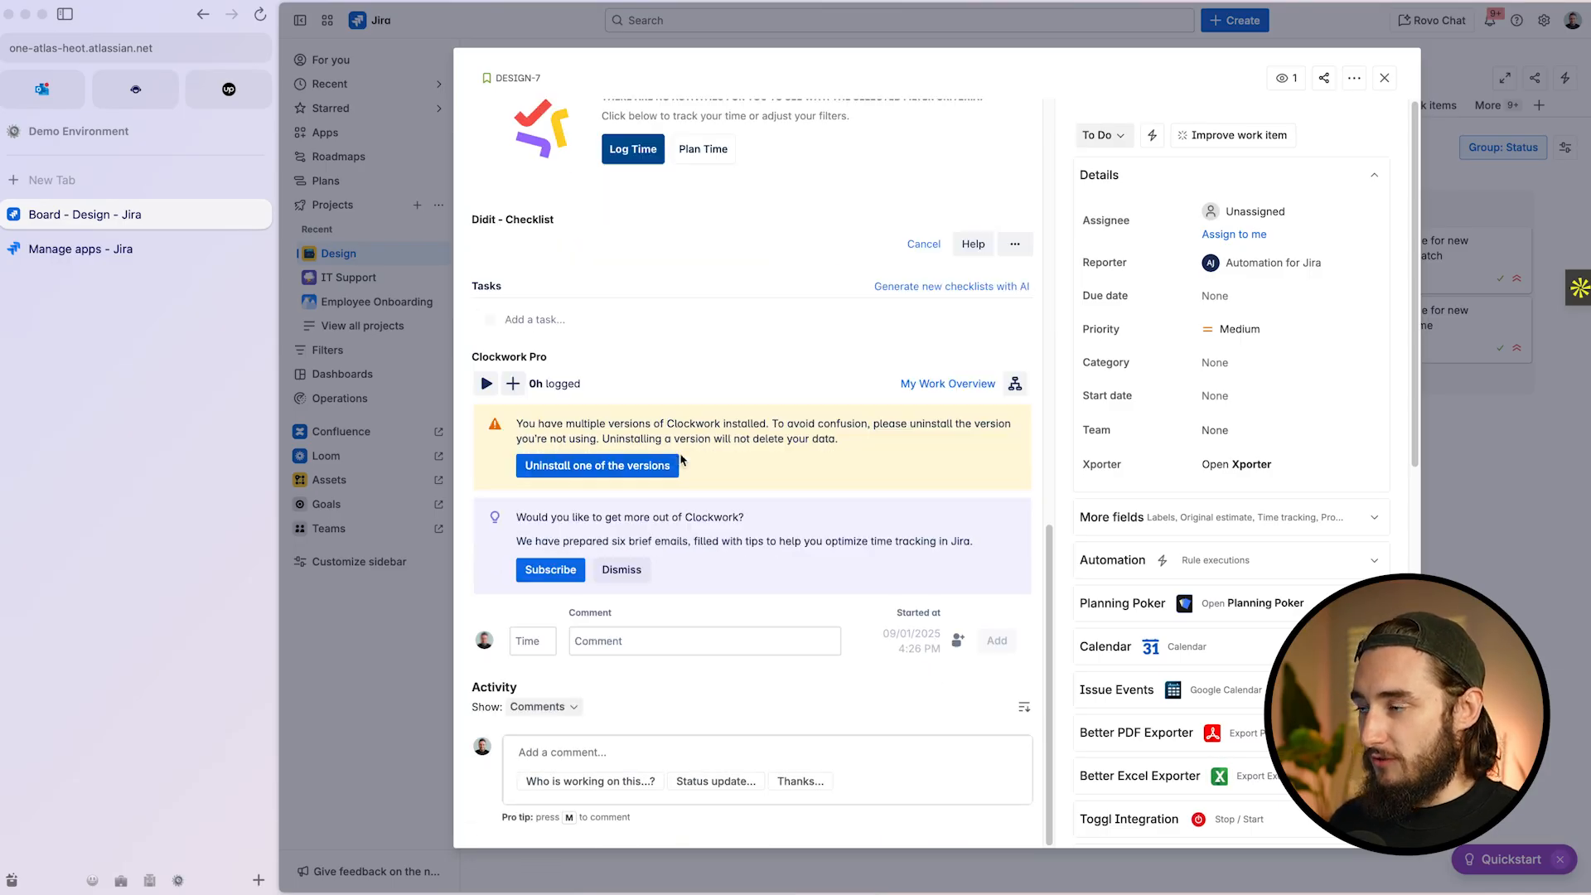
pyautogui.scroll(-3, 1243, 543)
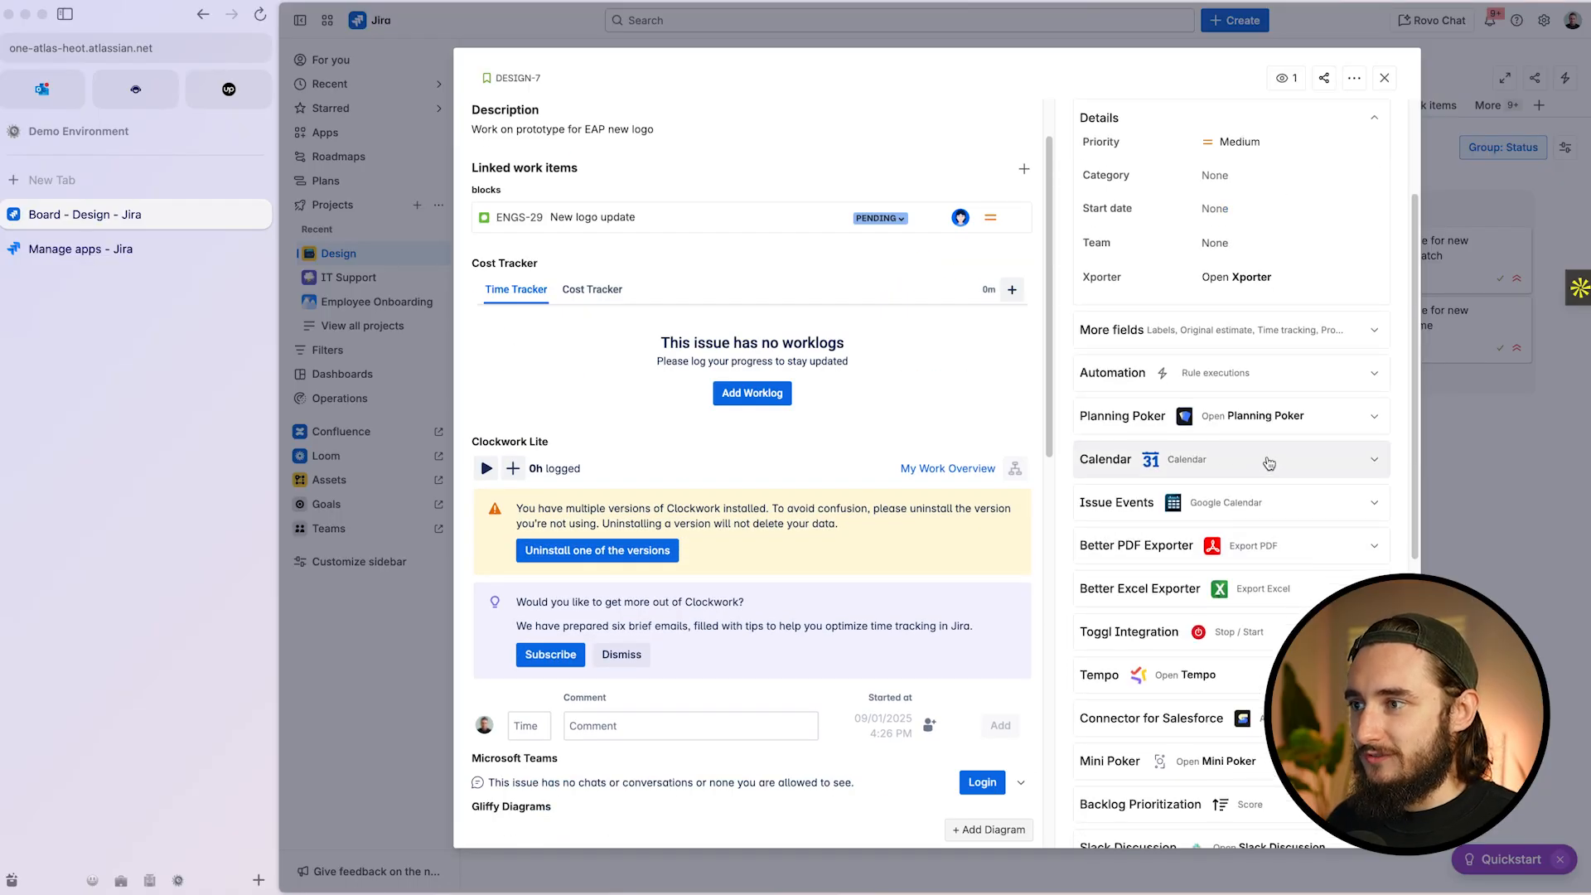
pyautogui.click(1299, 547)
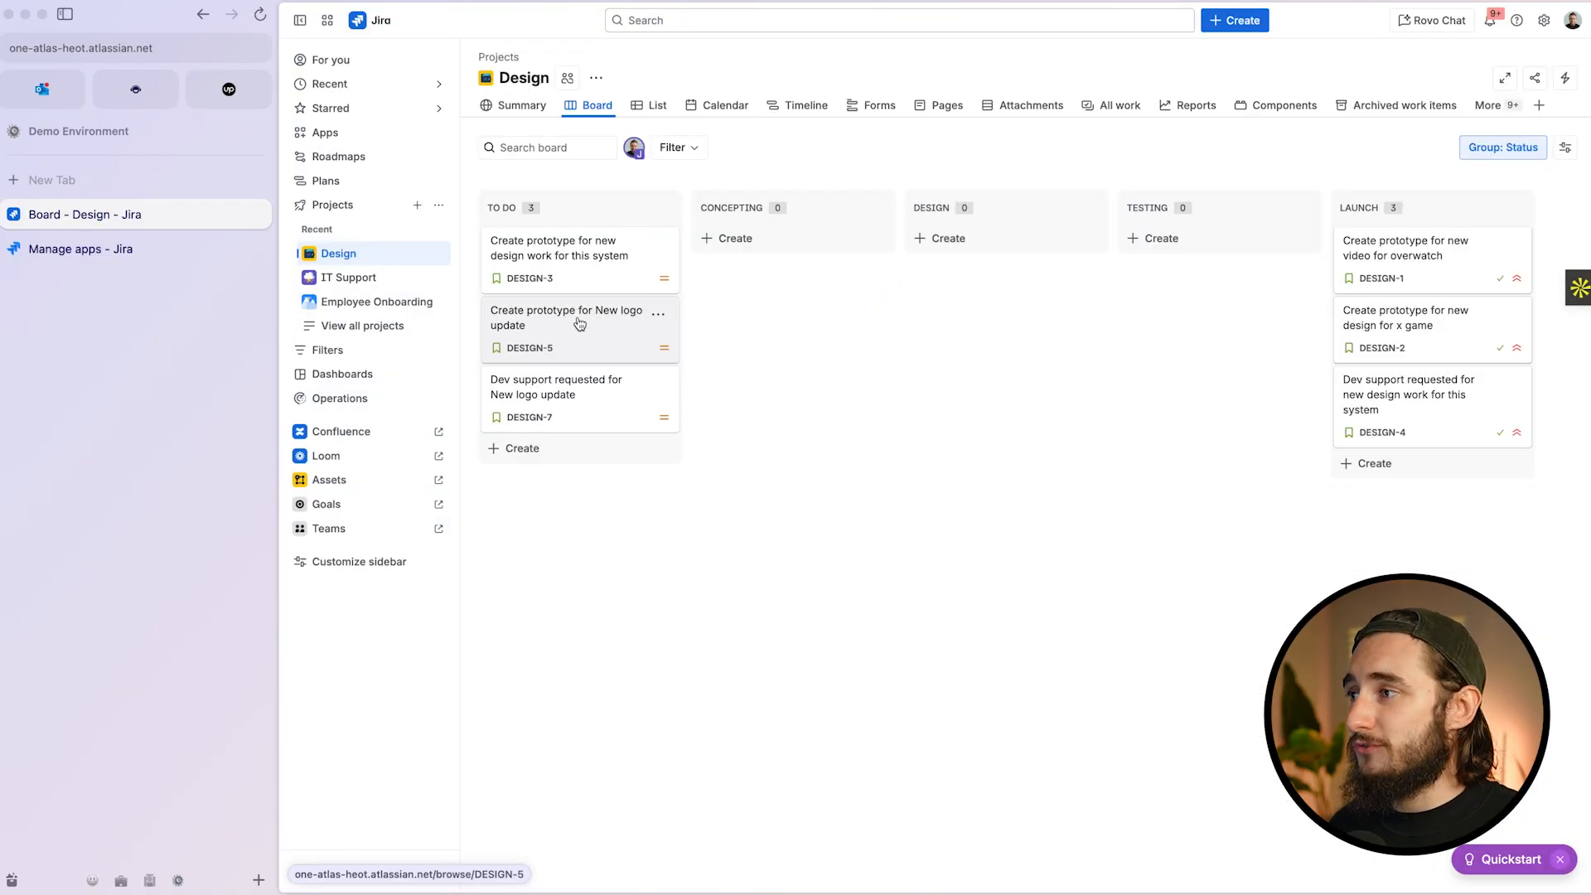
# Move DESIGN-5 from To Do to the Concepting column, and open it to examine its app sections, closing it when done
pyautogui.moveTo(578, 321); pyautogui.dragTo(905, 302)
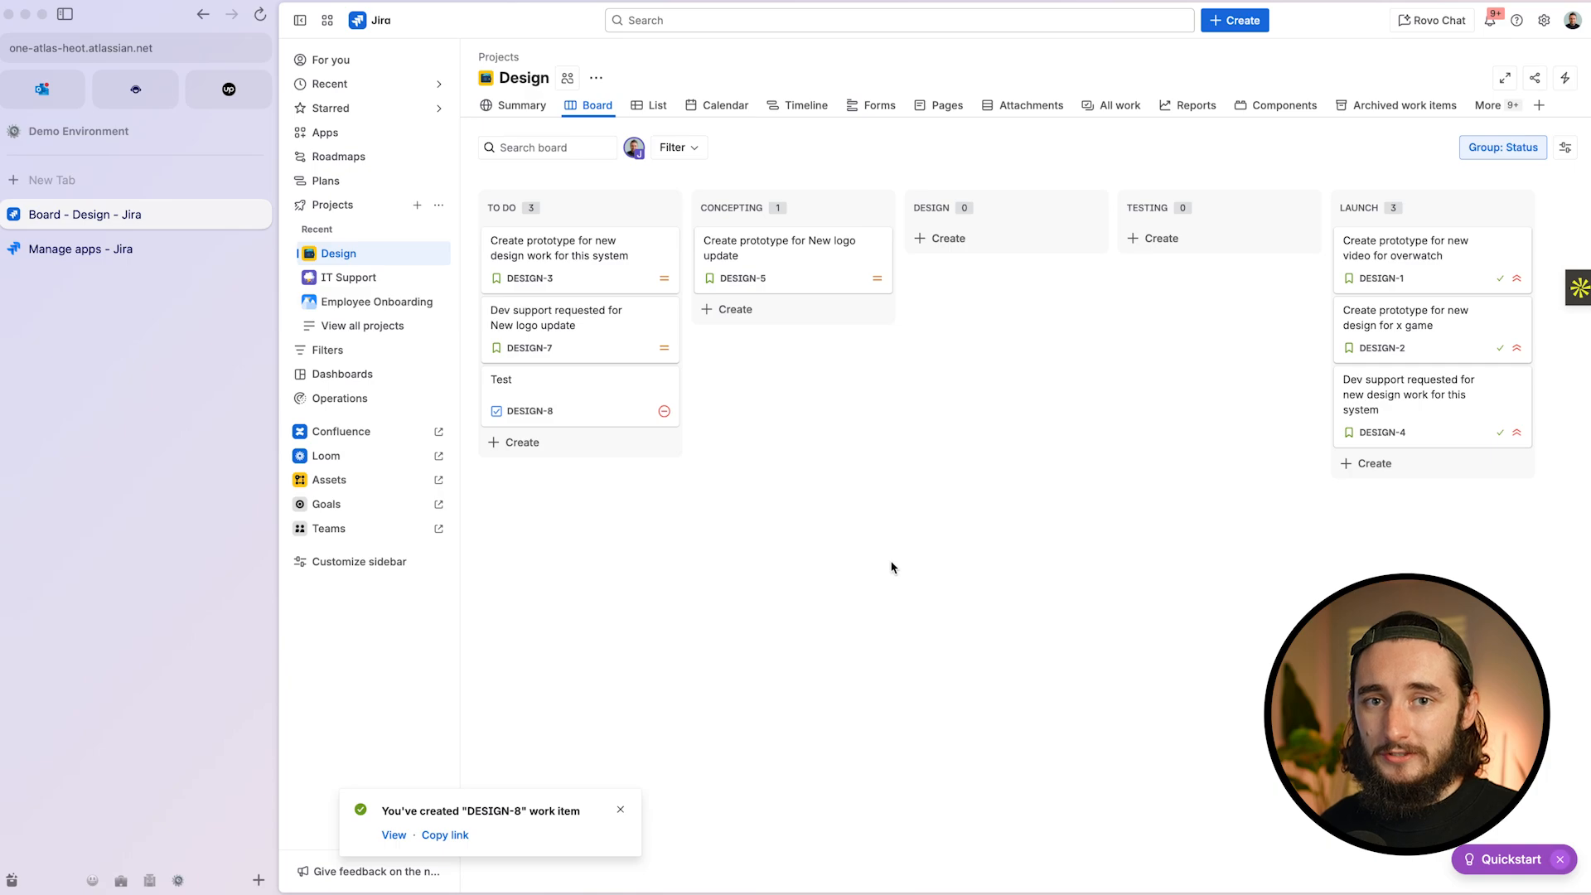
pyautogui.click(786, 274)
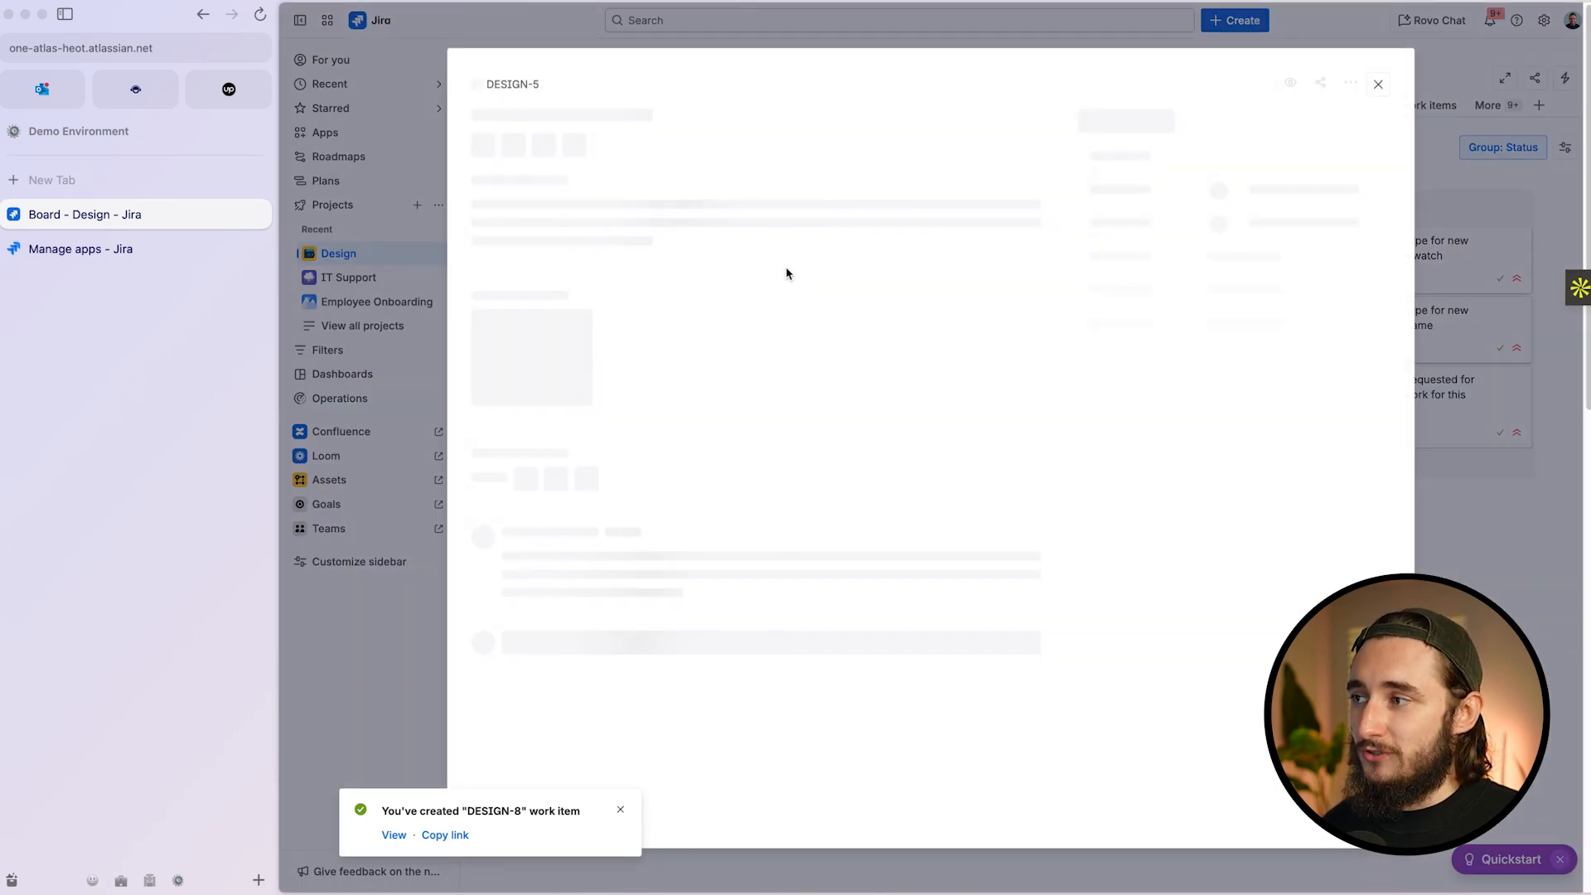
pyautogui.scroll(-1, 801, 488)
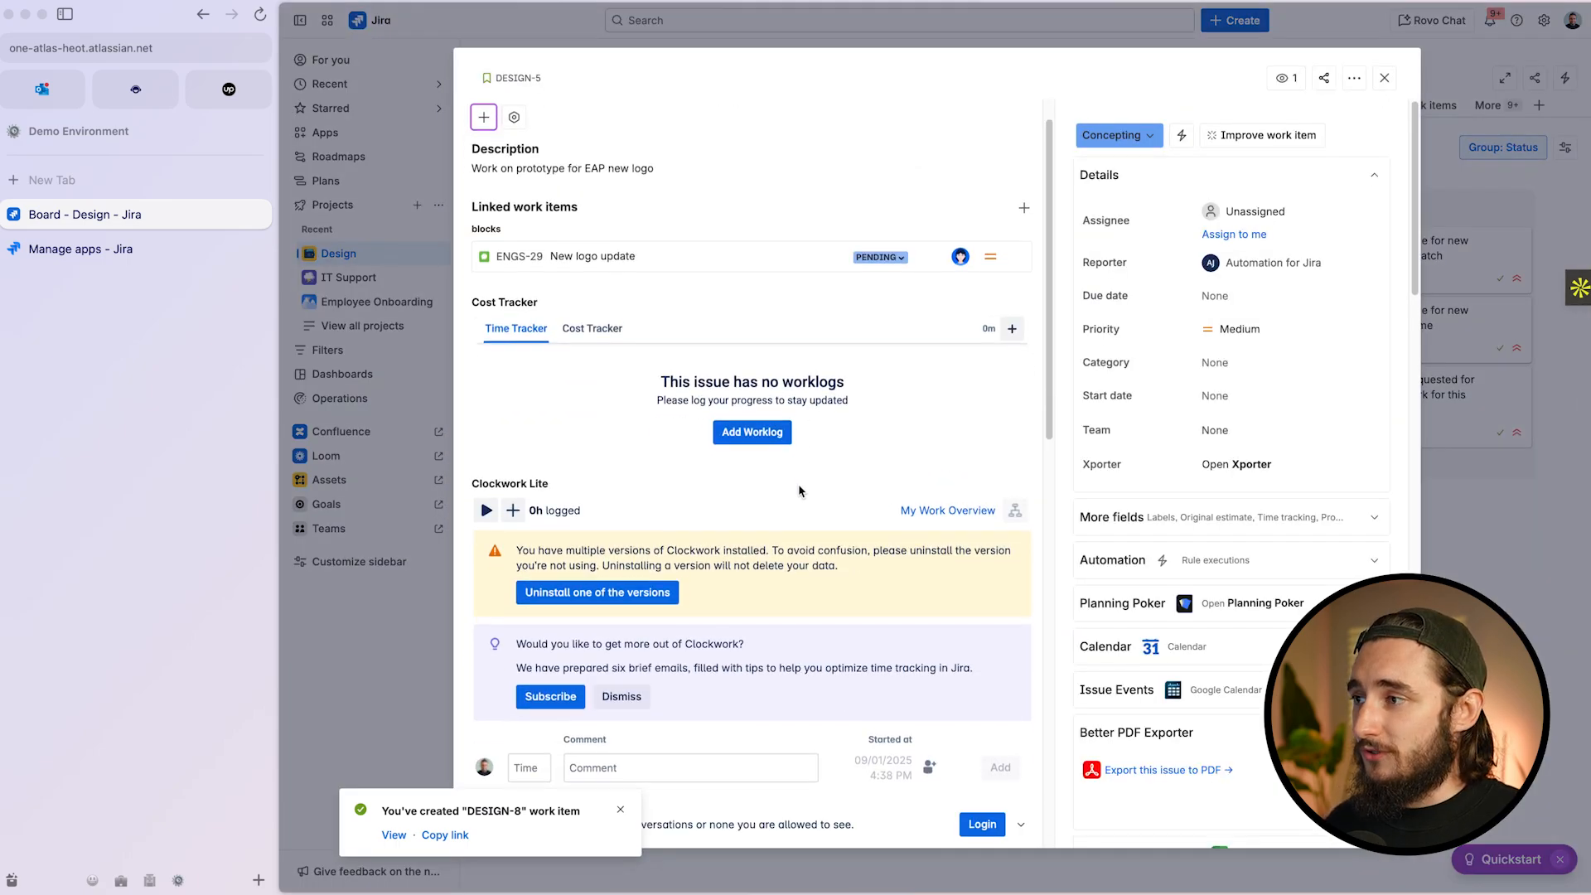
pyautogui.scroll(-2, 752, 562)
pyautogui.scroll(-8, 1080, 556)
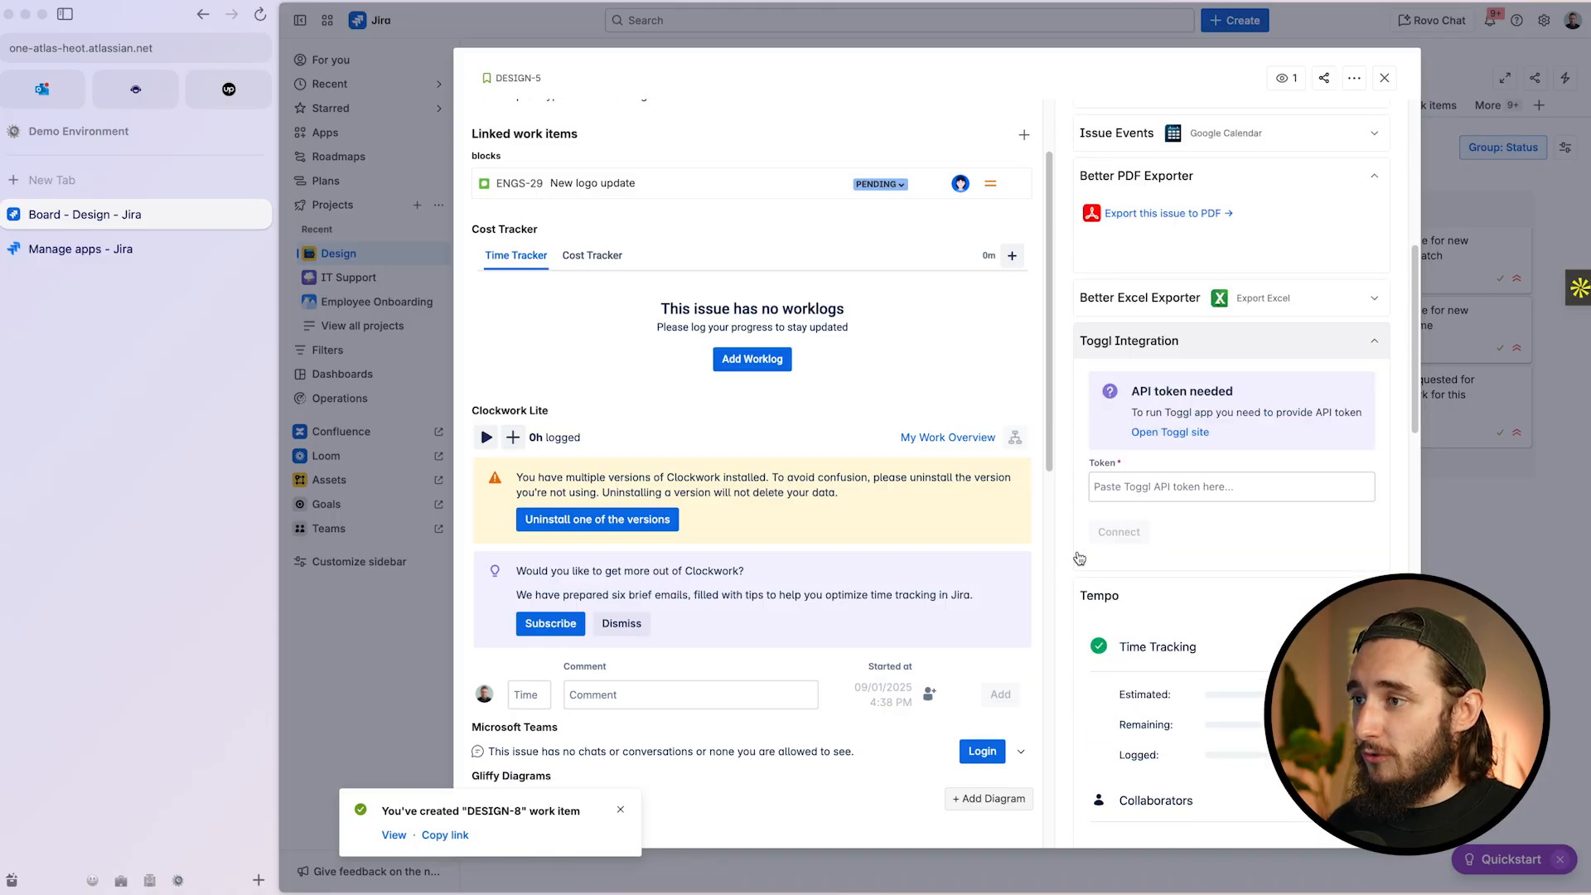
pyautogui.scroll(-1, 1080, 557)
pyautogui.scroll(-10, 848, 545)
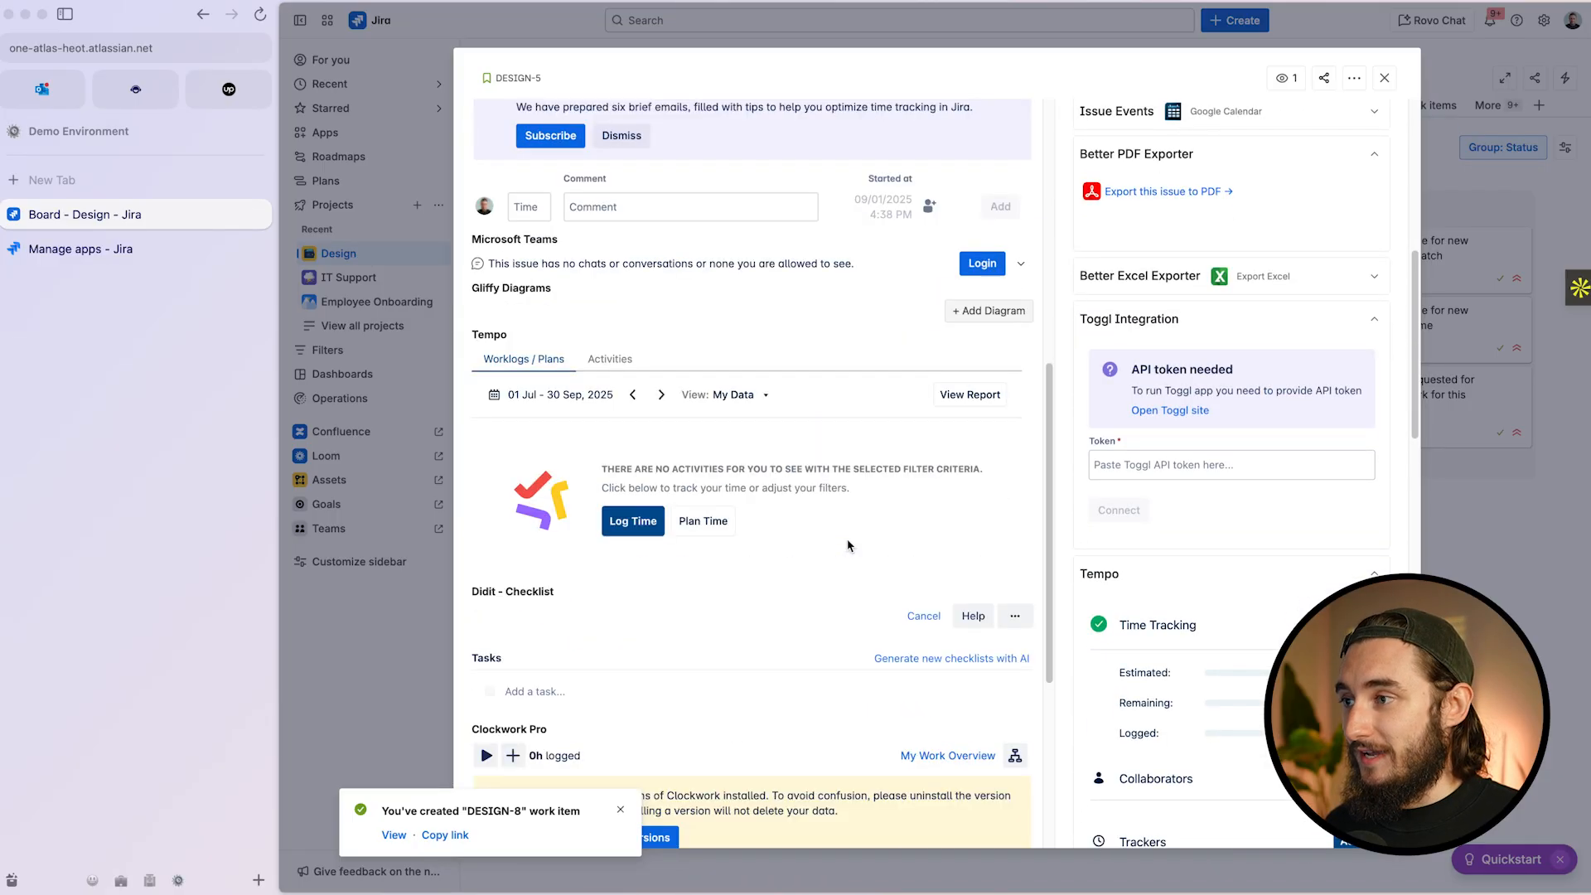
pyautogui.scroll(10, 848, 546)
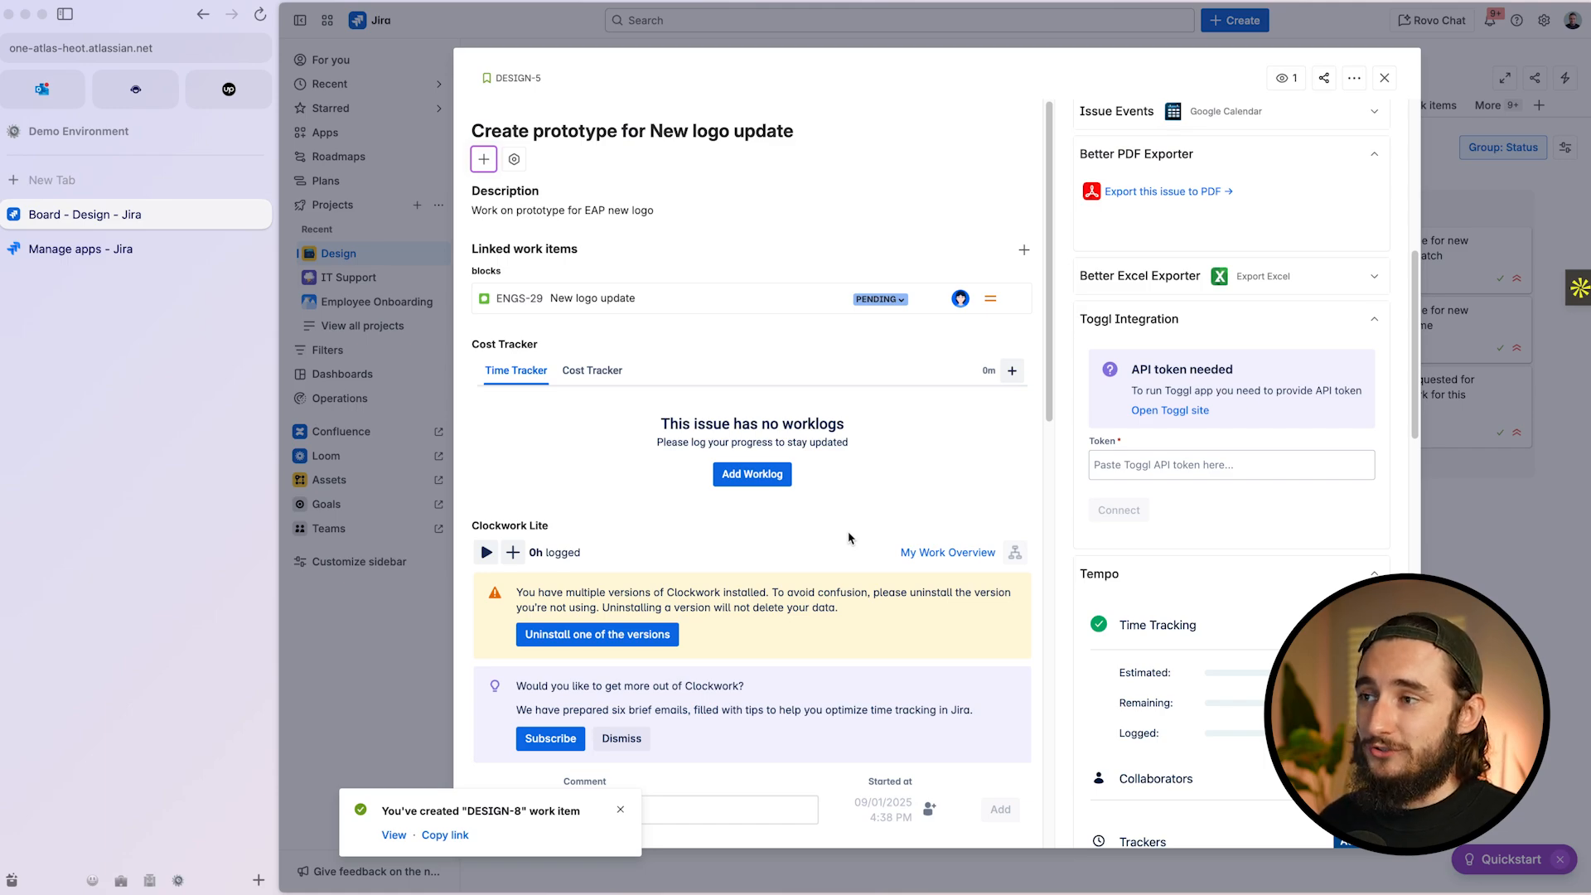
pyautogui.click(1386, 77)
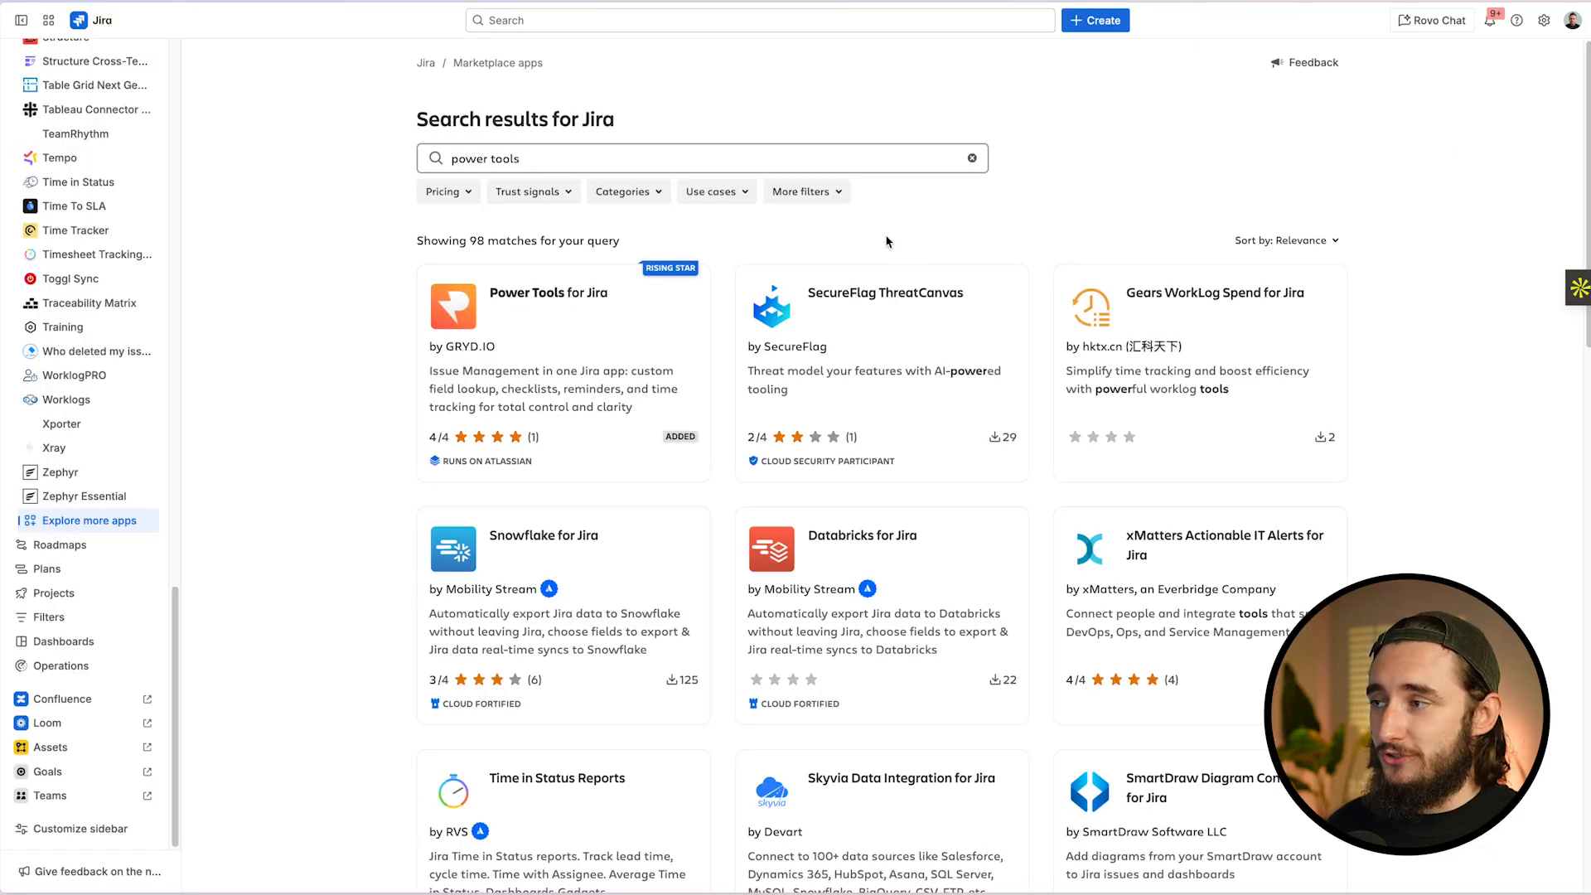
# Open the Power Tools for Jira listing from the marketplace search results and review its overview of features
pyautogui.click(623, 340)
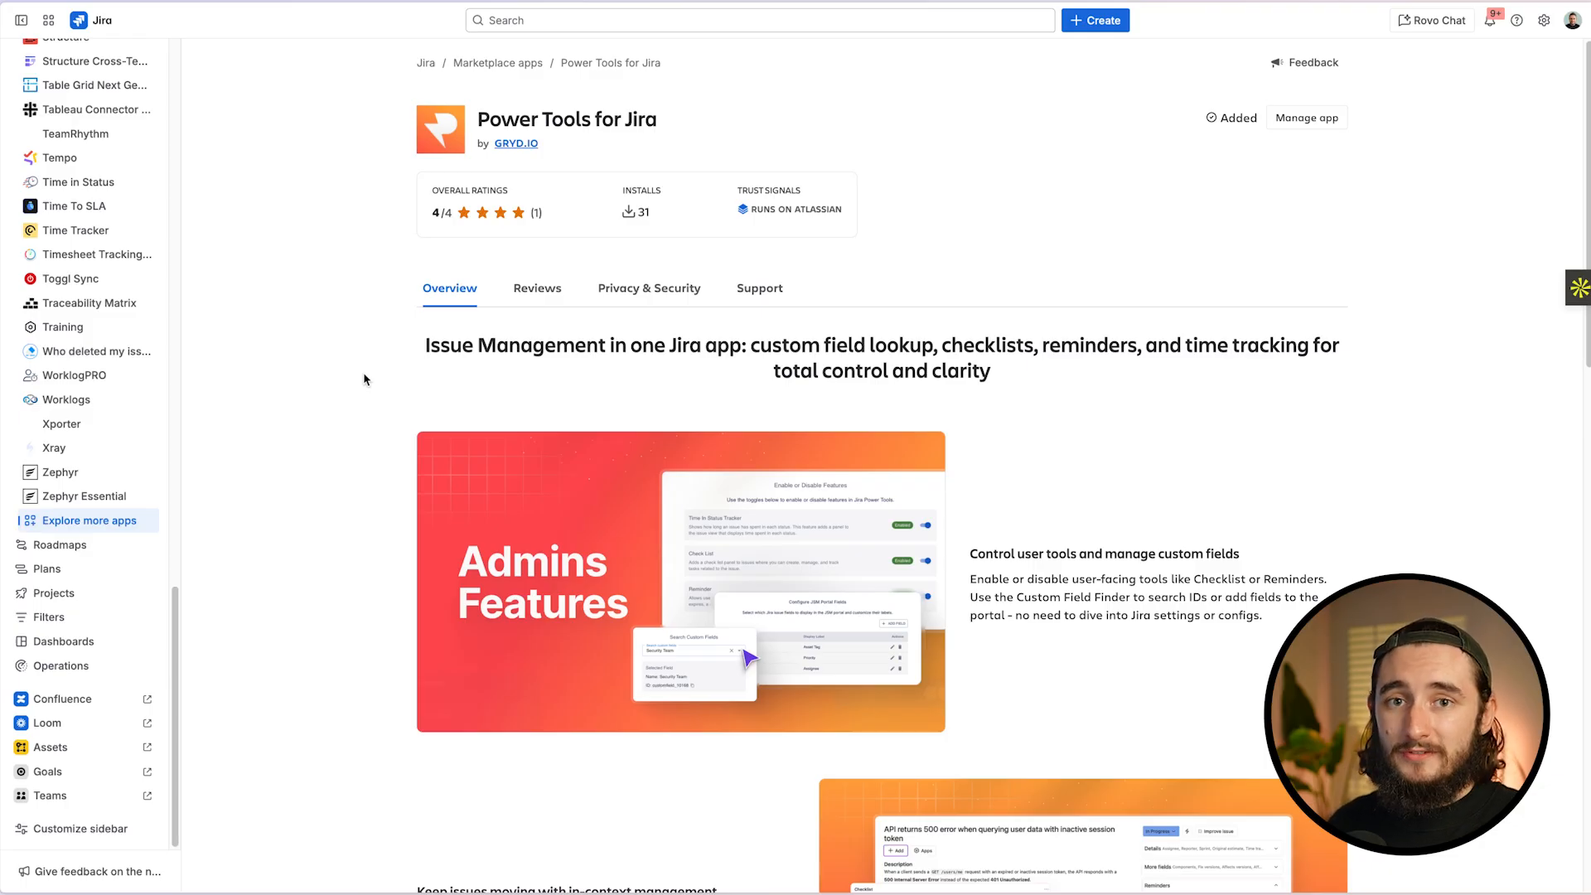
pyautogui.scroll(-7, 365, 379)
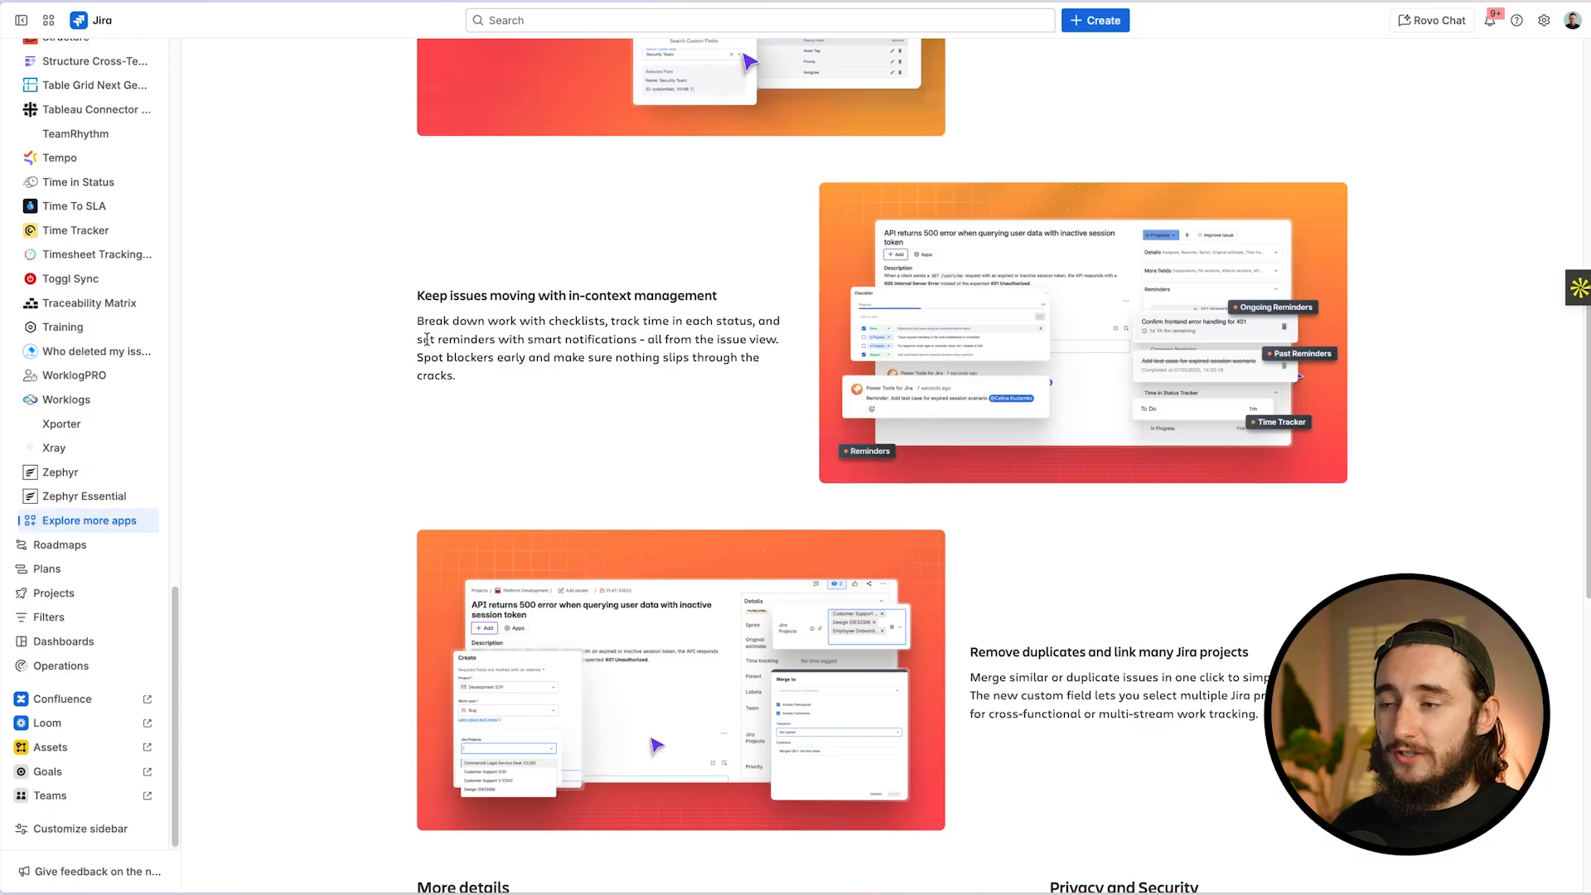
pyautogui.scroll(7, 348, 360)
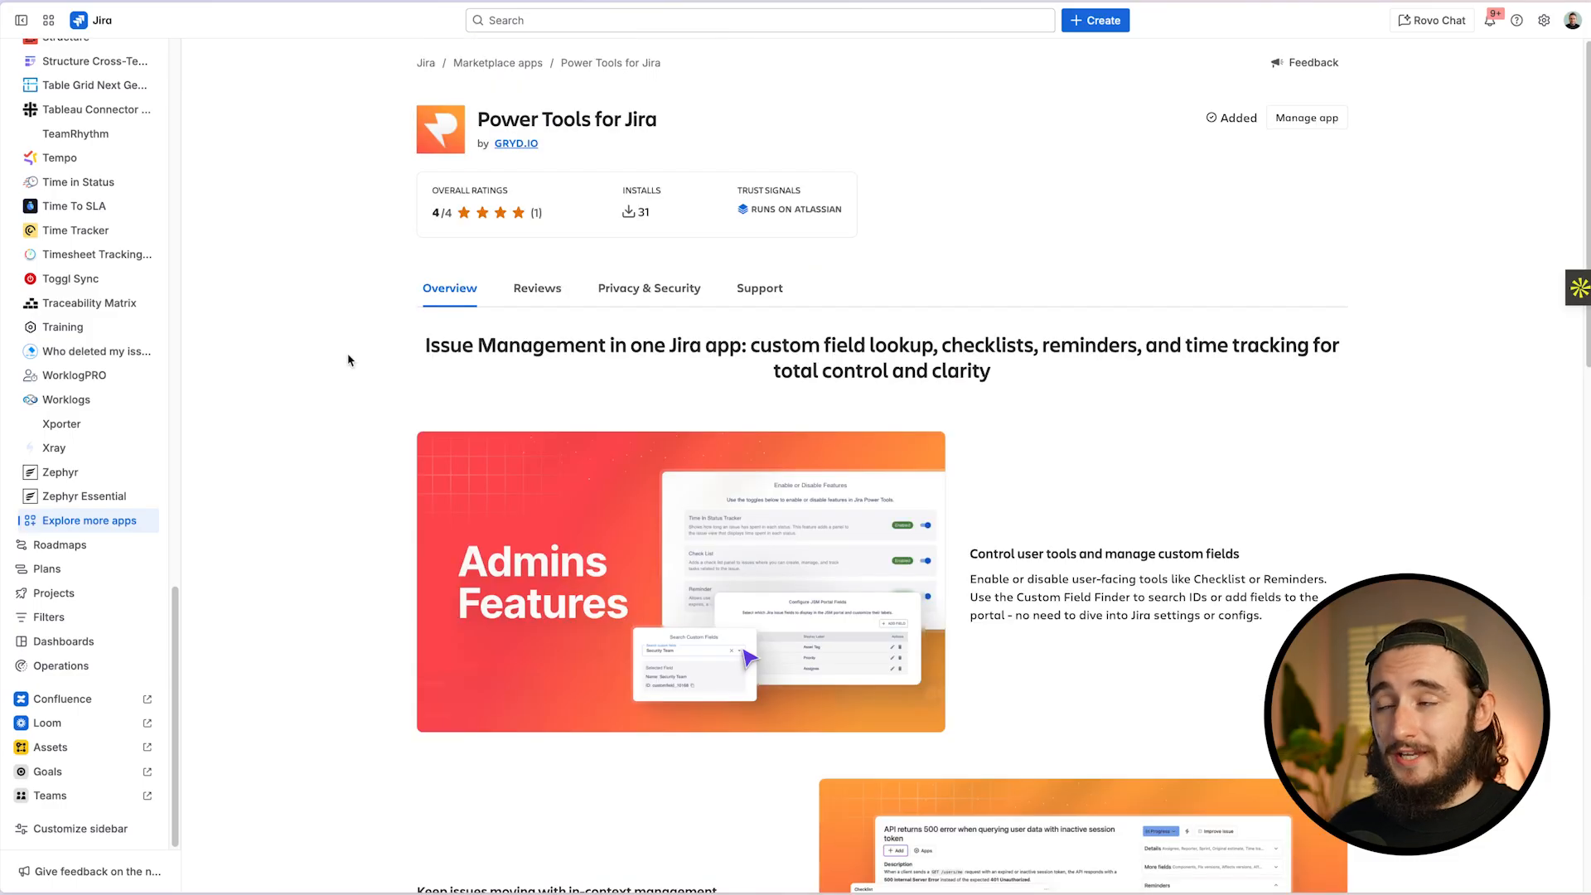